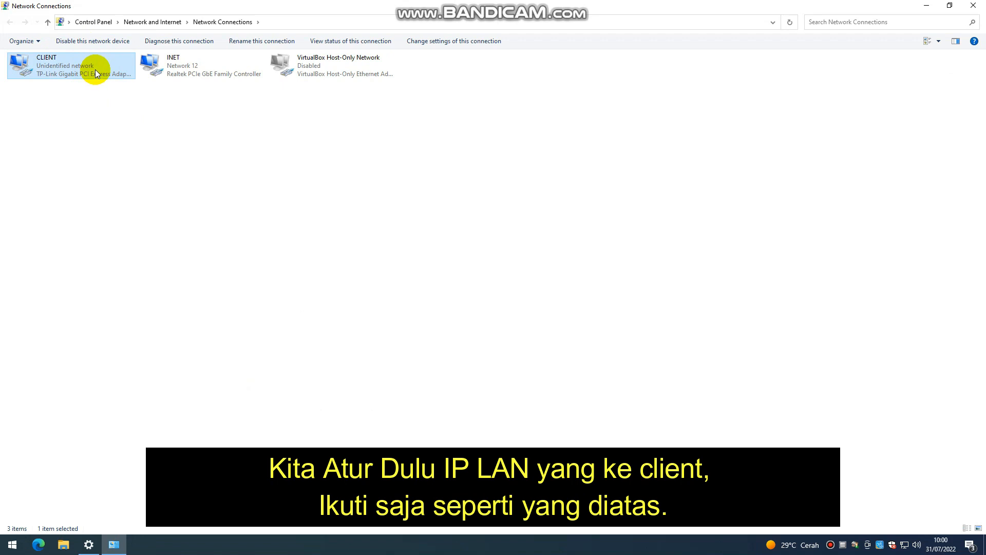
Step: Give the CLIENT adapter static IPv4 192.168.0.199, mask 255.255.255.0, gateway 192.168.0.200
{"action": "double_click", "coordinate": [95, 69]}
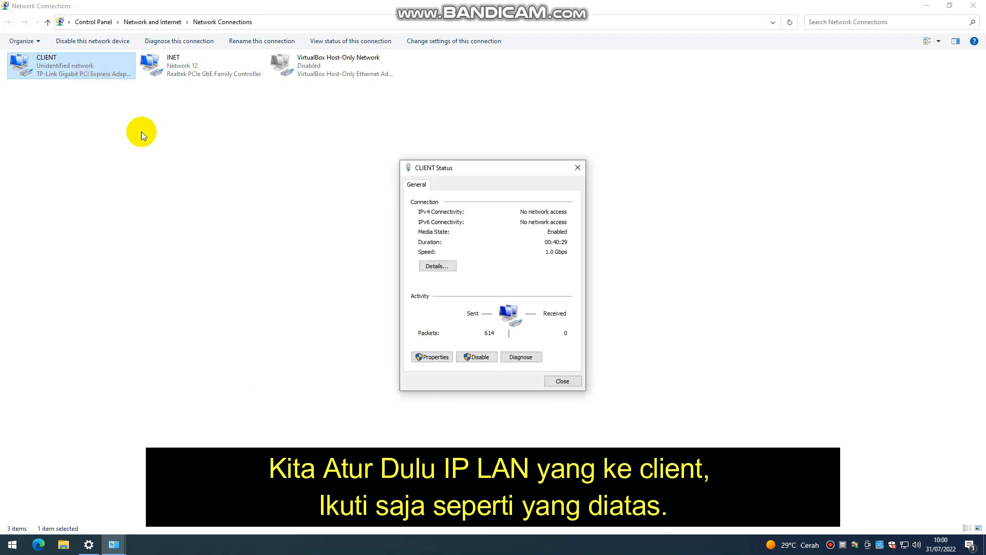
{"action": "left_click", "coordinate": [430, 357]}
{"action": "double_click", "coordinate": [488, 298]}
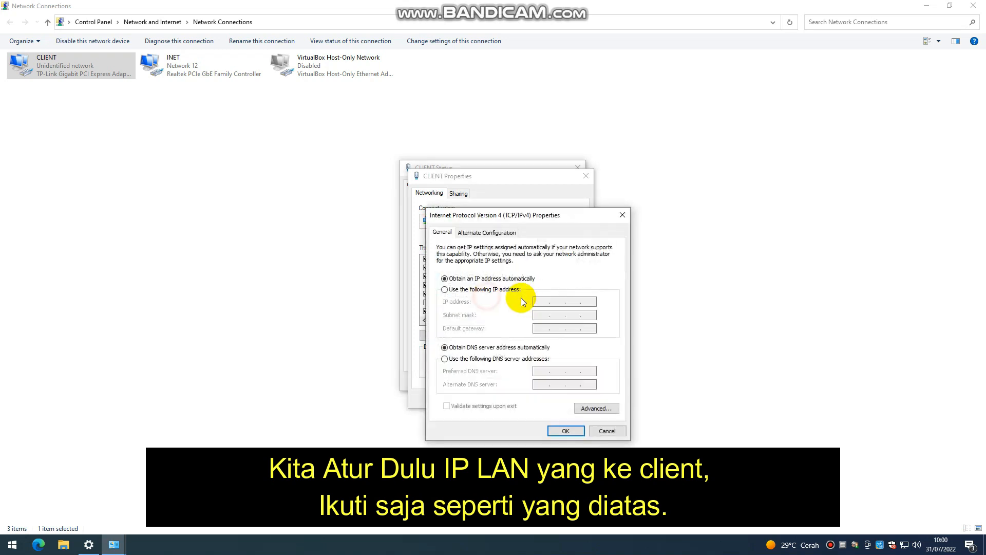
{"action": "left_click", "coordinate": [513, 291]}
{"action": "left_click", "coordinate": [544, 302]}
{"action": "type", "text": "192 . 168 . 0 . 20"}
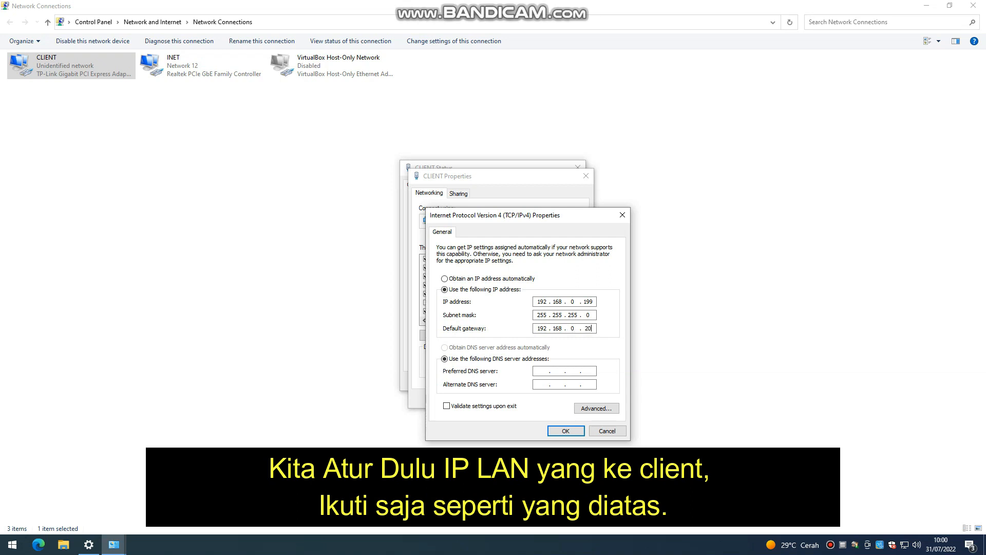
{"action": "left_click", "coordinate": [558, 429]}
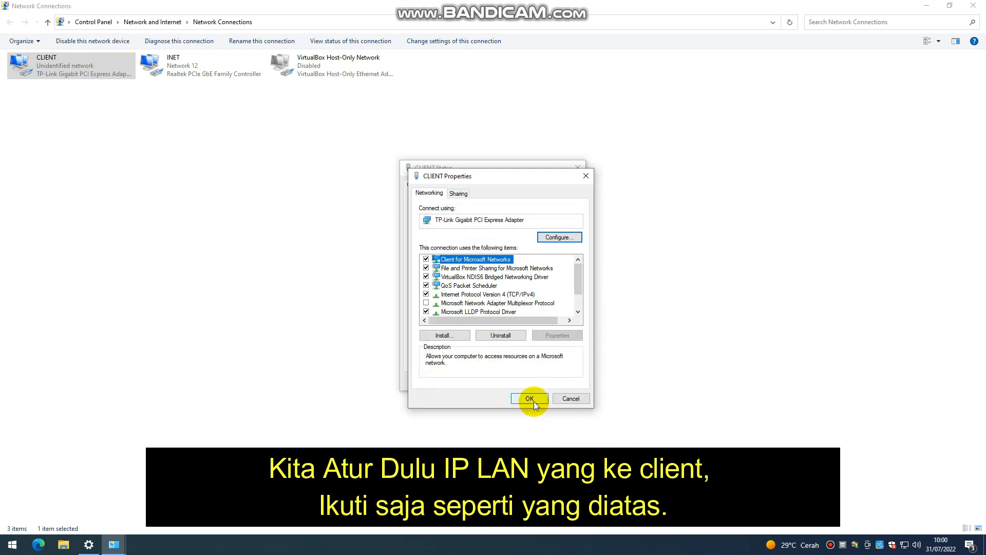
{"action": "left_click", "coordinate": [534, 402]}
{"action": "left_click", "coordinate": [557, 381]}
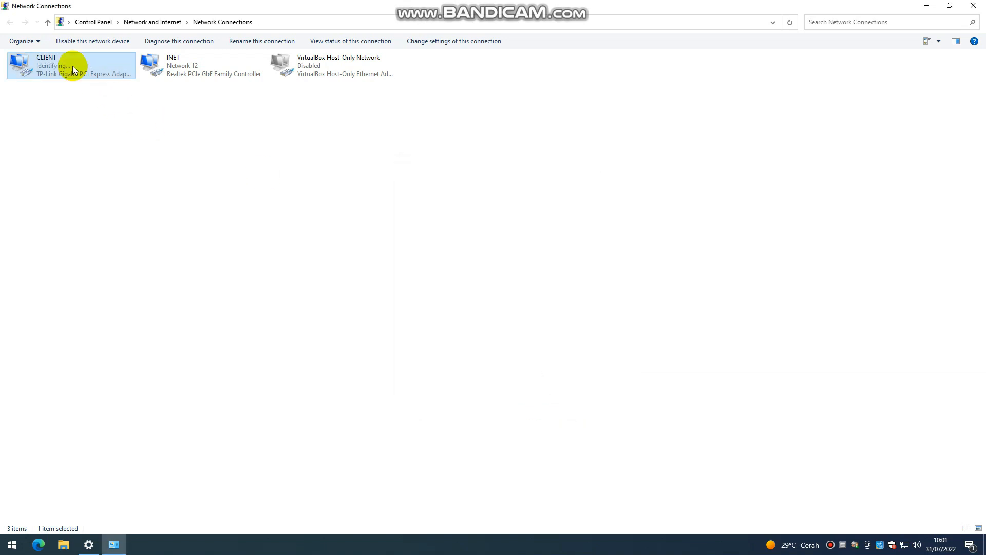
{"action": "left_click", "coordinate": [925, 5]}
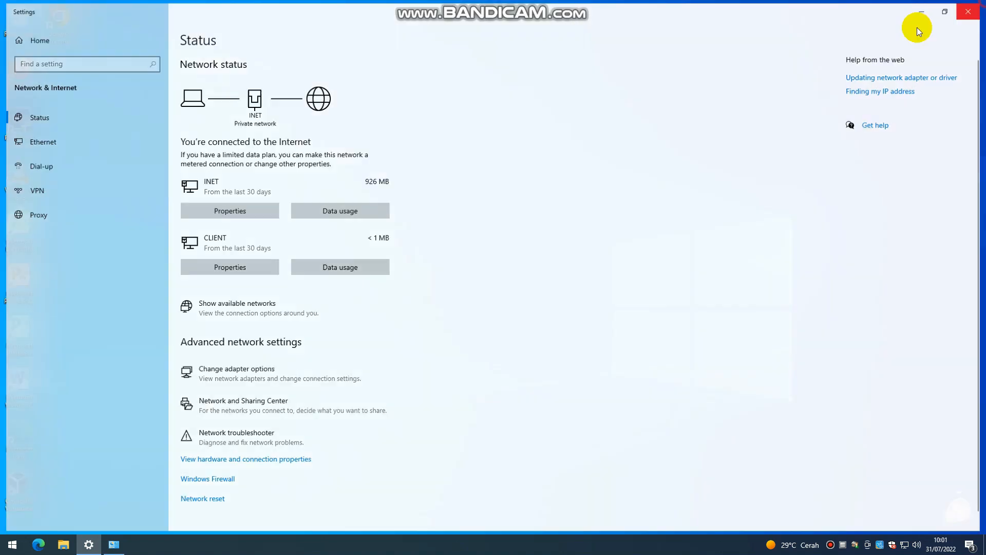
Step: Start a new VirtualBox machine named SIM_ANBK_2022 with version Windows 2012 (64-bit)
{"action": "left_click", "coordinate": [927, 9]}
{"action": "right_click", "coordinate": [400, 165]}
{"action": "left_click", "coordinate": [433, 201]}
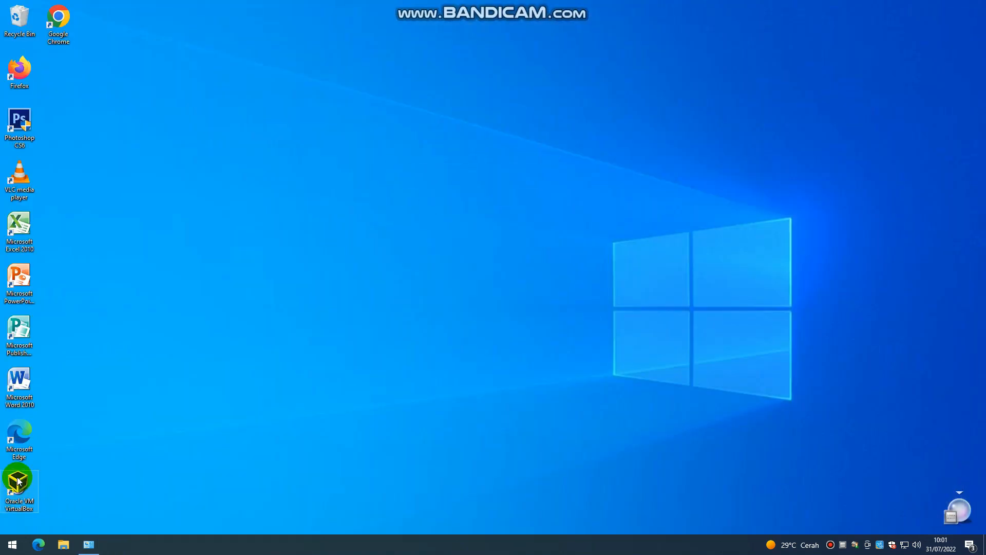
{"action": "double_click", "coordinate": [10, 494]}
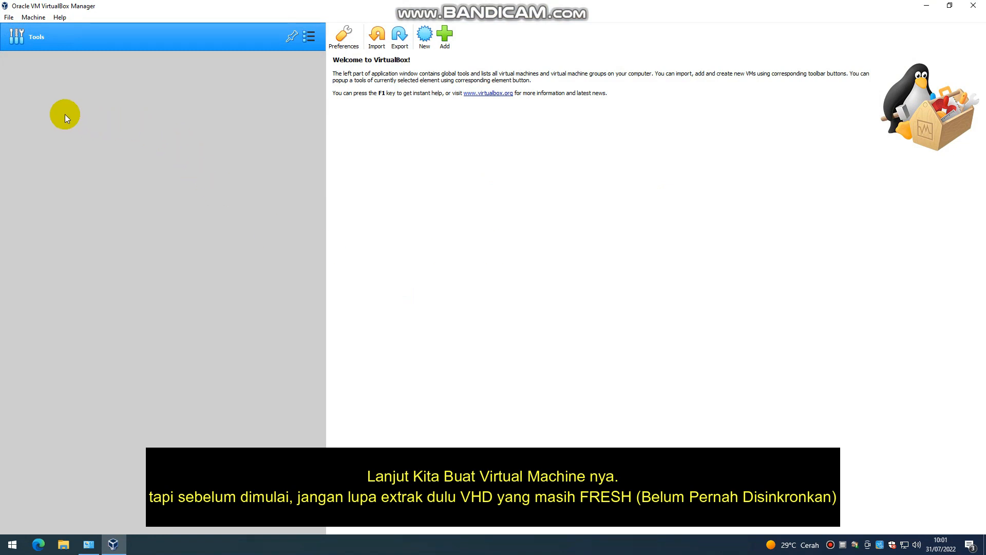
{"action": "left_click", "coordinate": [426, 38]}
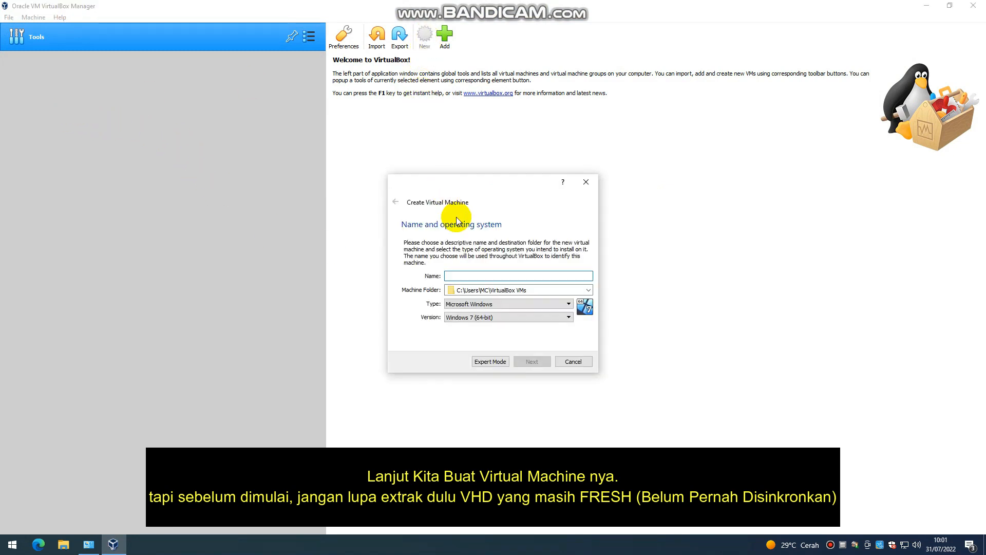
{"action": "type", "text": "SI"}
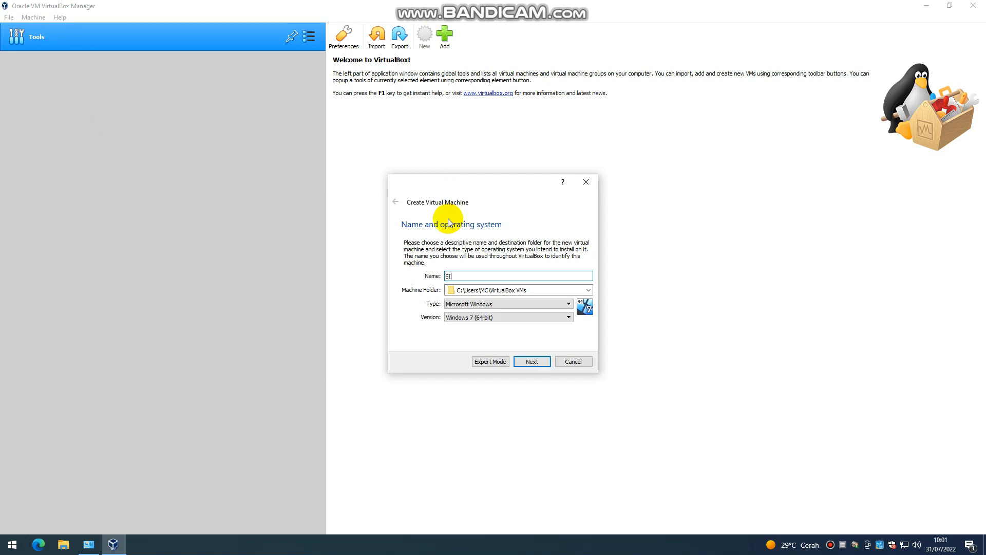
{"action": "type", "text": "M_ANBK"}
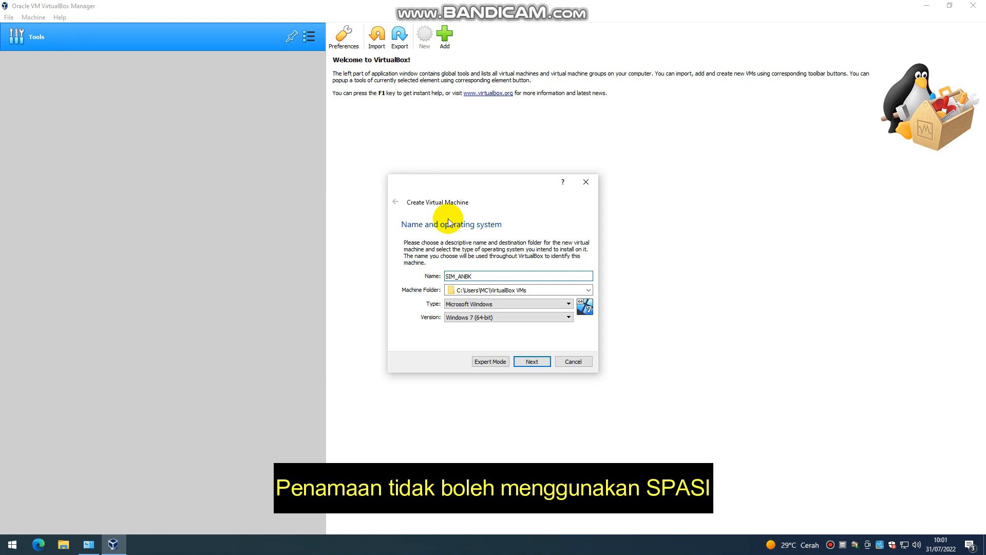
{"action": "type", "text": "_2022"}
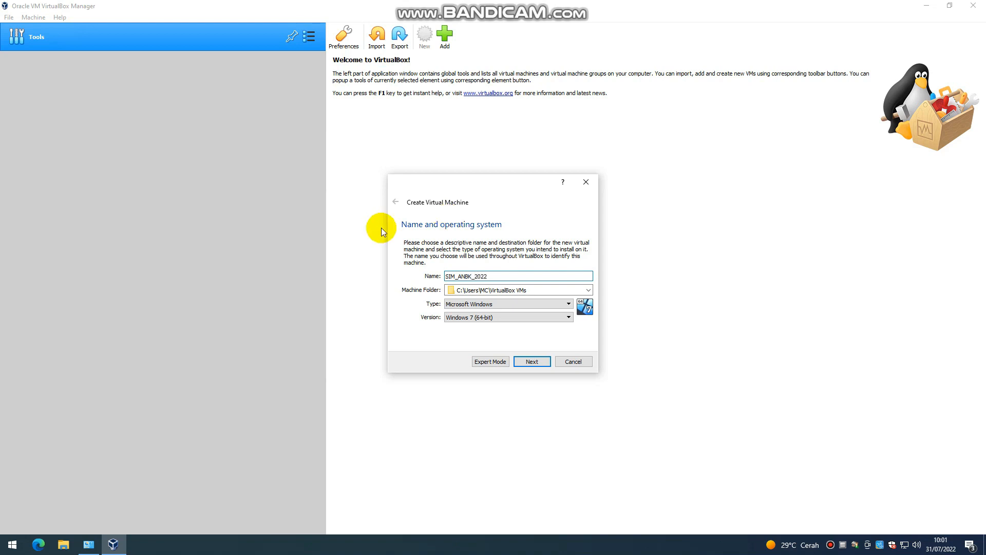
{"action": "left_click", "coordinate": [504, 318]}
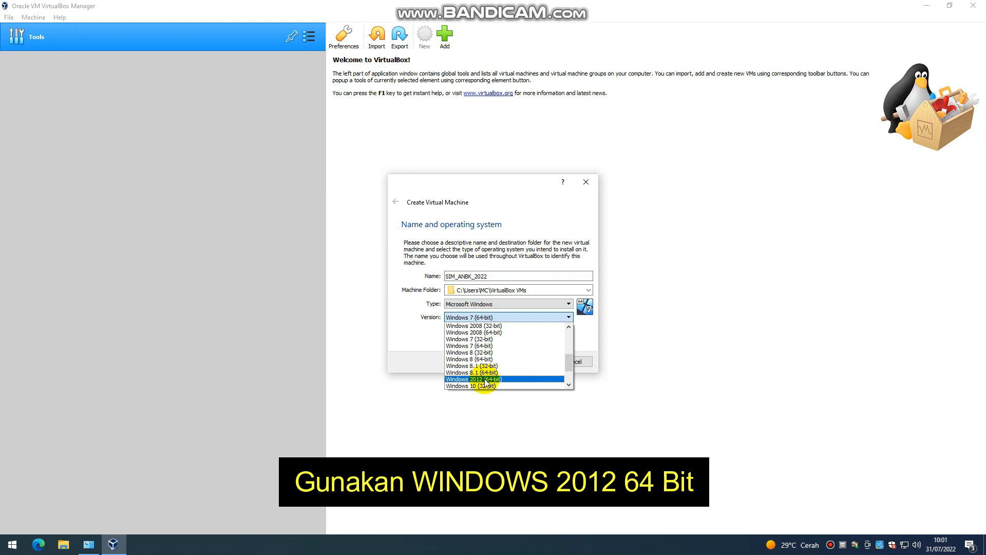
{"action": "left_click", "coordinate": [485, 380]}
Step: Allocate 4096 MB of memory to the new machine
{"action": "left_click", "coordinate": [530, 363]}
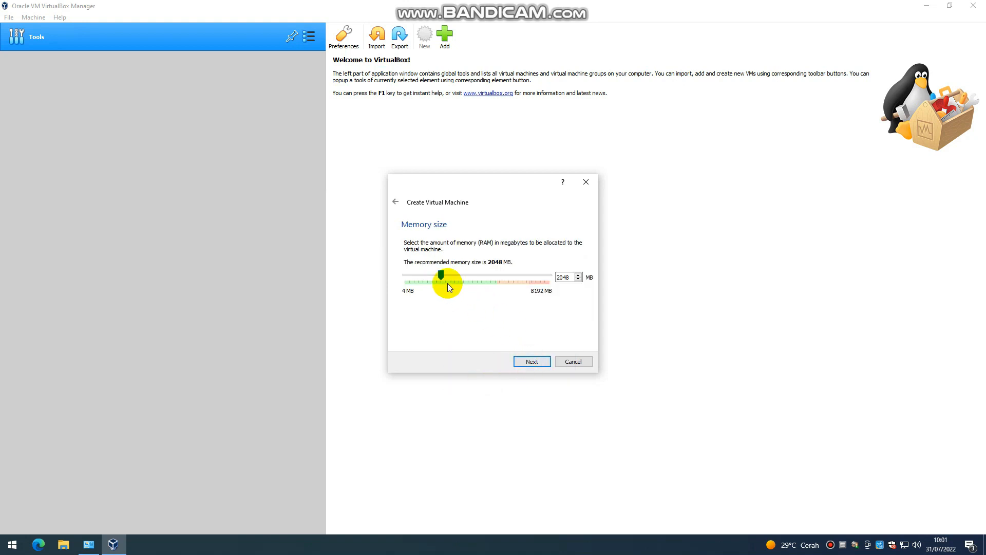
{"action": "left_click_drag", "start_coordinate": [440, 278], "coordinate": [474, 278]}
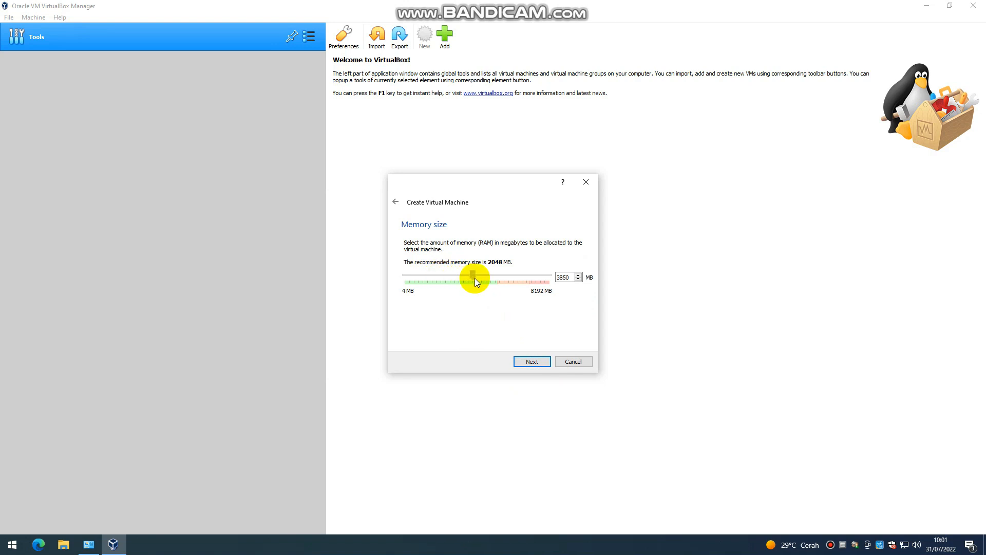
{"action": "left_click", "coordinate": [532, 363]}
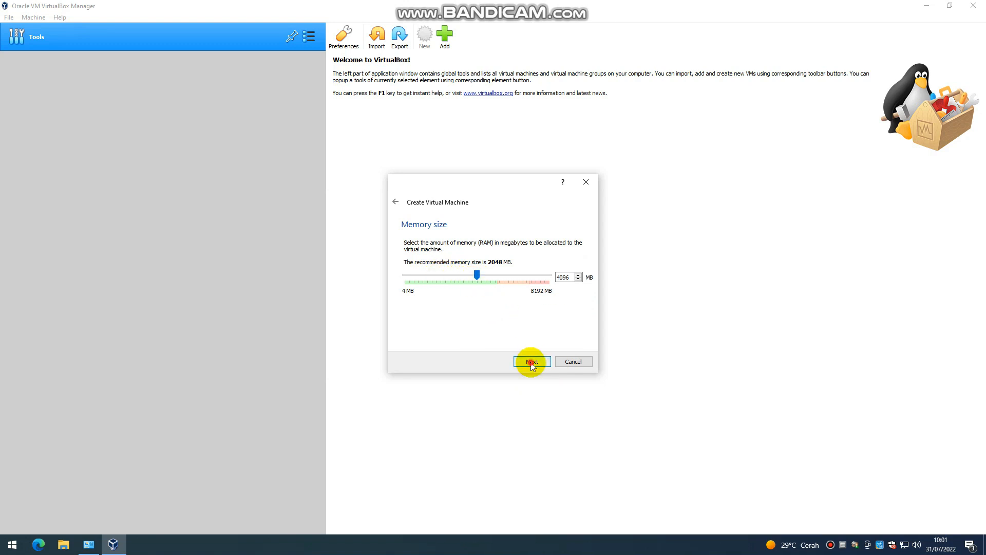
{"action": "left_click", "coordinate": [483, 324]}
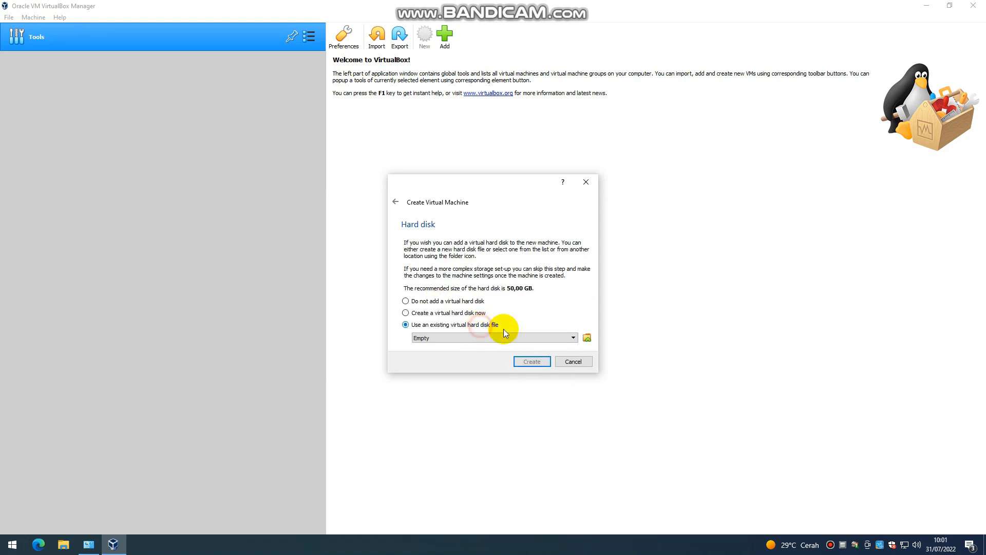
Step: Attach existing disk VHD ANBK 2022_FRESH.vhd from E:\New folder\VHD KSN\VHD PAKAI and create the machine
{"action": "left_click", "coordinate": [586, 340]}
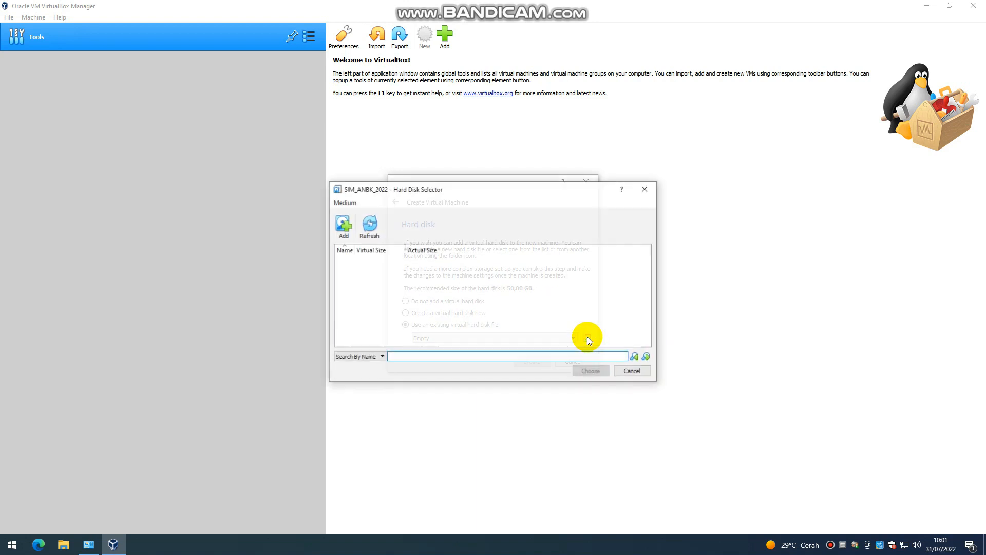
{"action": "left_click", "coordinate": [342, 224]}
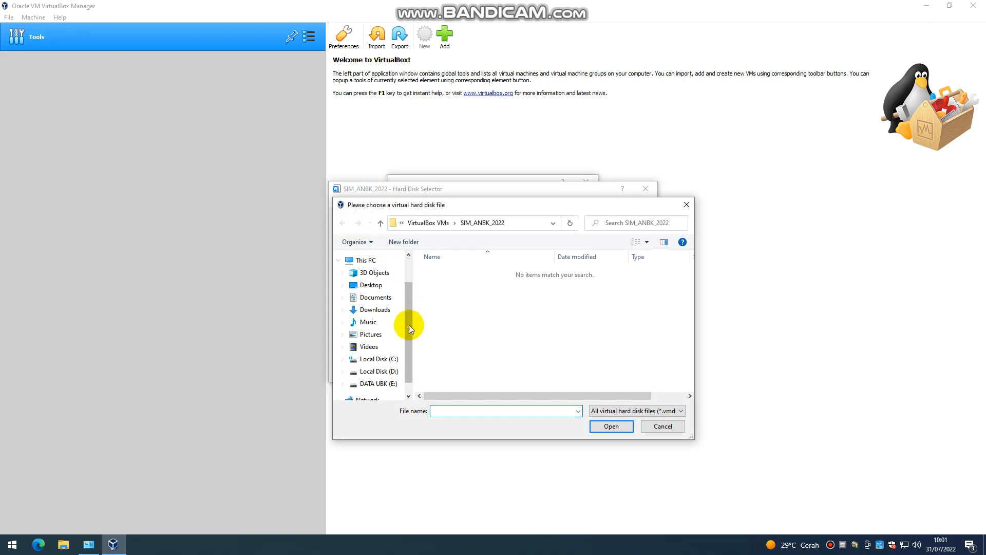
{"action": "left_click", "coordinate": [378, 384]}
{"action": "double_click", "coordinate": [454, 276]}
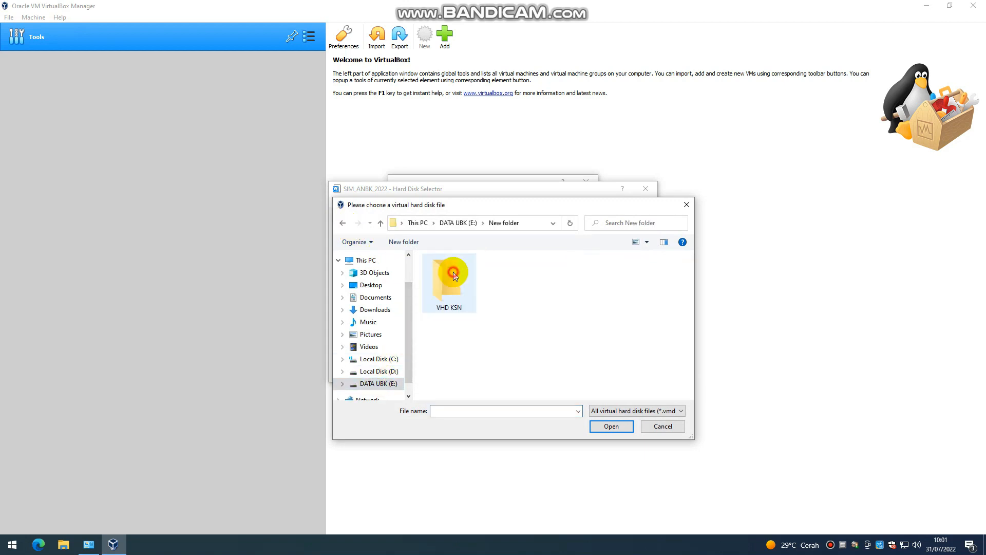
{"action": "double_click", "coordinate": [453, 273]}
{"action": "double_click", "coordinate": [455, 271]}
{"action": "left_click", "coordinate": [457, 271]}
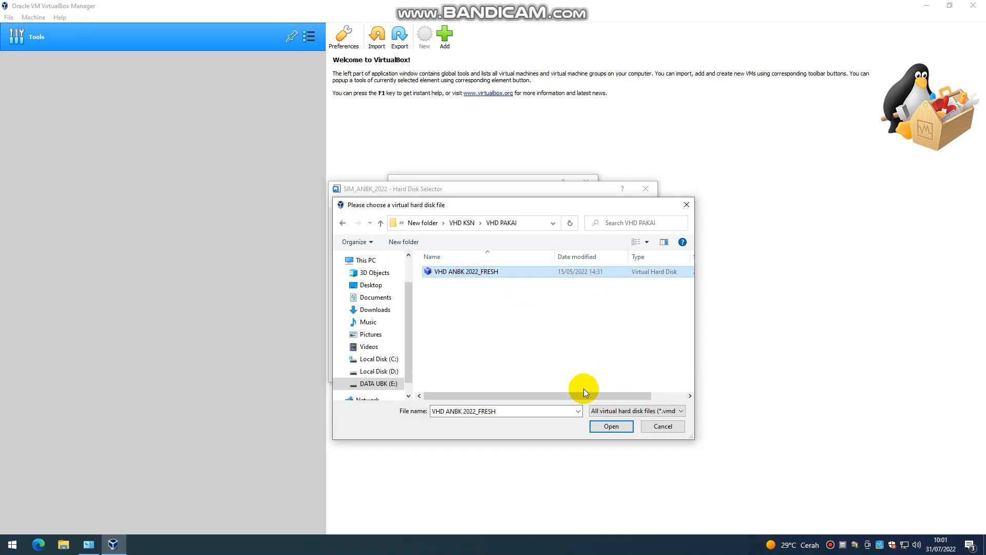
{"action": "left_click", "coordinate": [611, 426]}
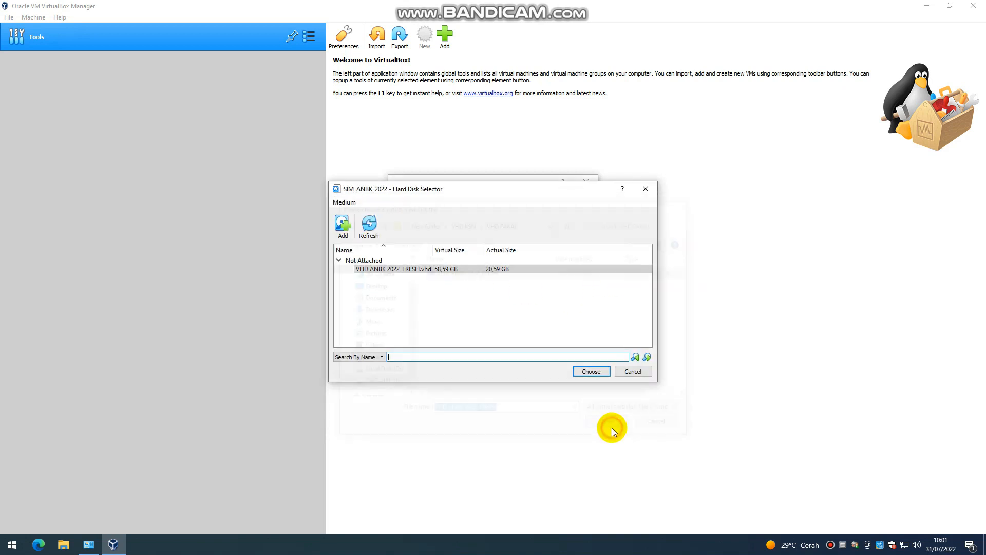
{"action": "left_click", "coordinate": [591, 372]}
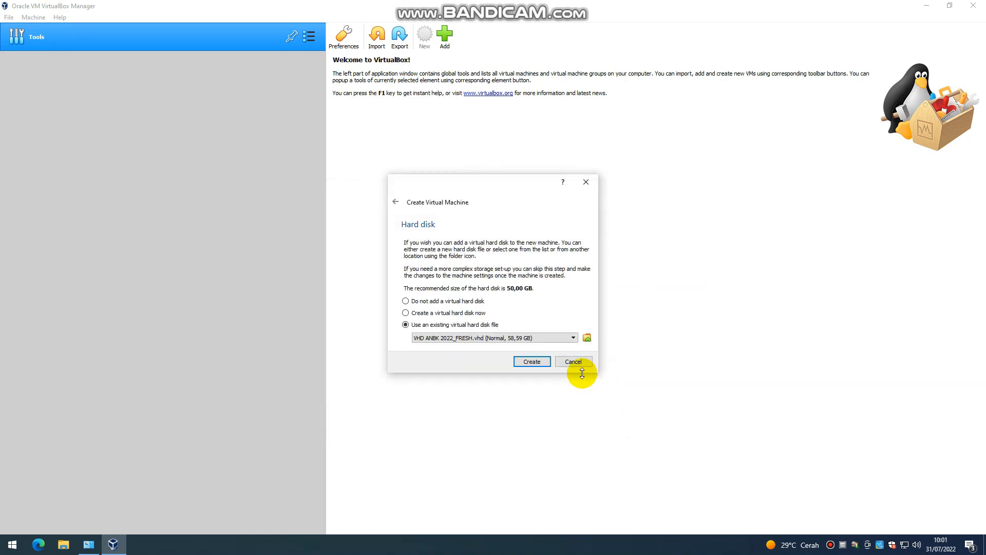
{"action": "left_click", "coordinate": [539, 362]}
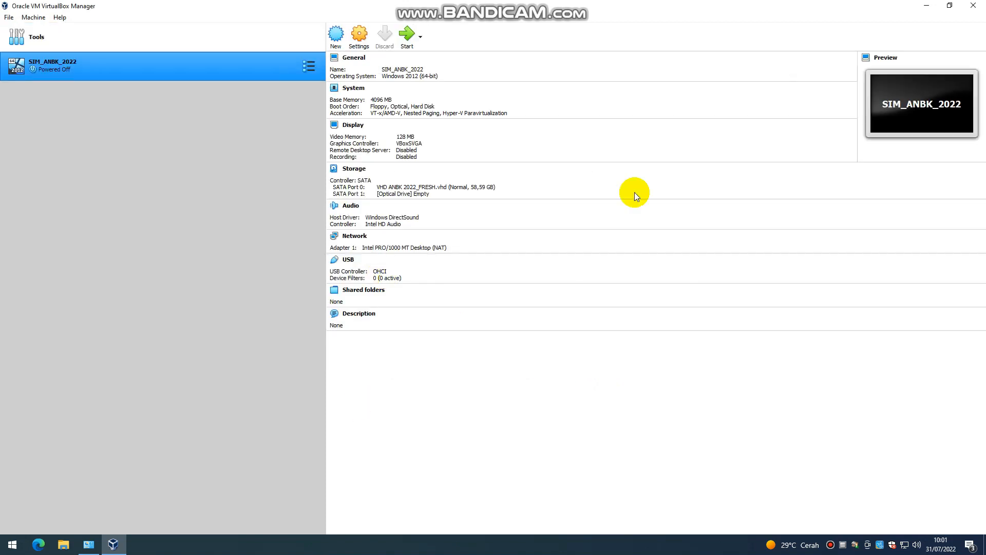
Step: Give SIM_ANBK_2022 4 processors in its System settings
{"action": "right_click", "coordinate": [195, 65]}
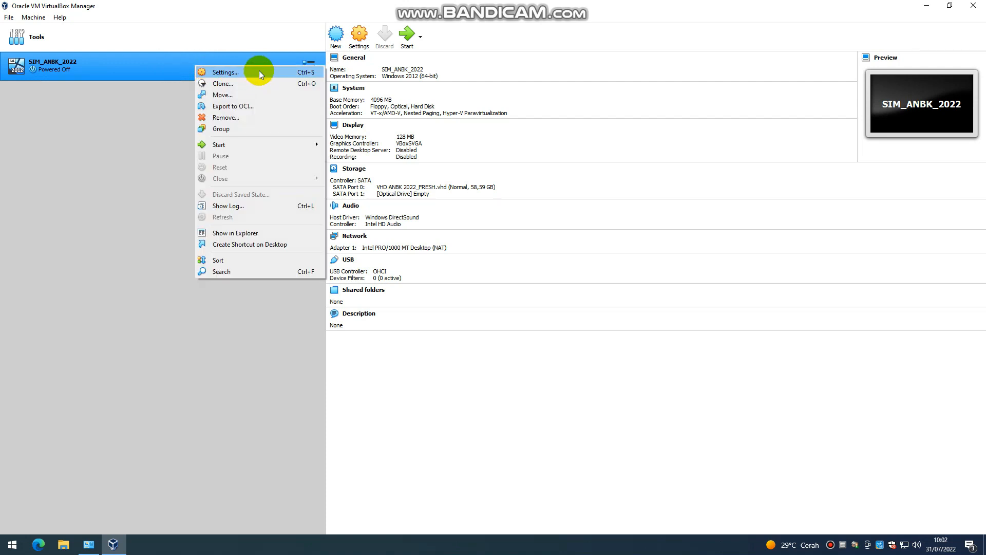
{"action": "left_click", "coordinate": [183, 63]}
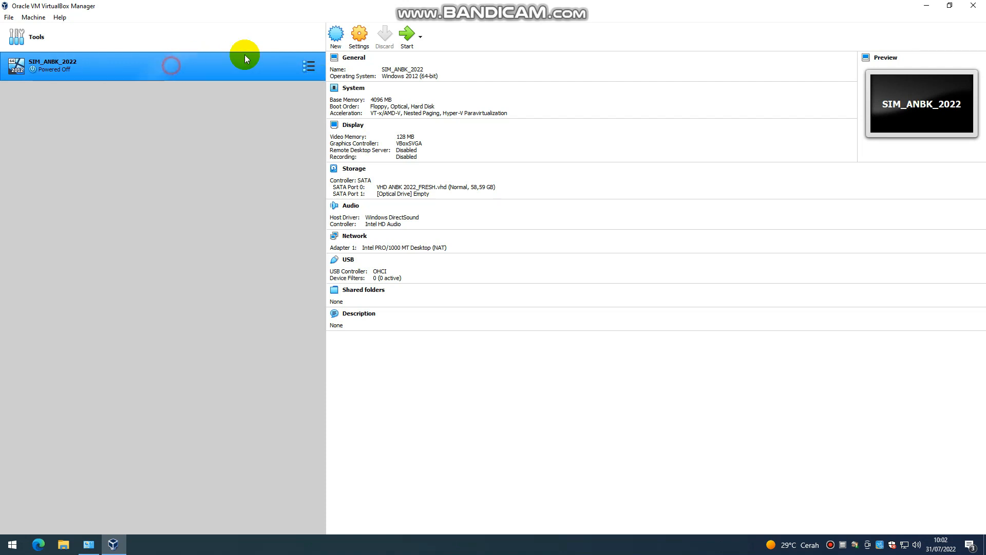
{"action": "left_click", "coordinate": [358, 36]}
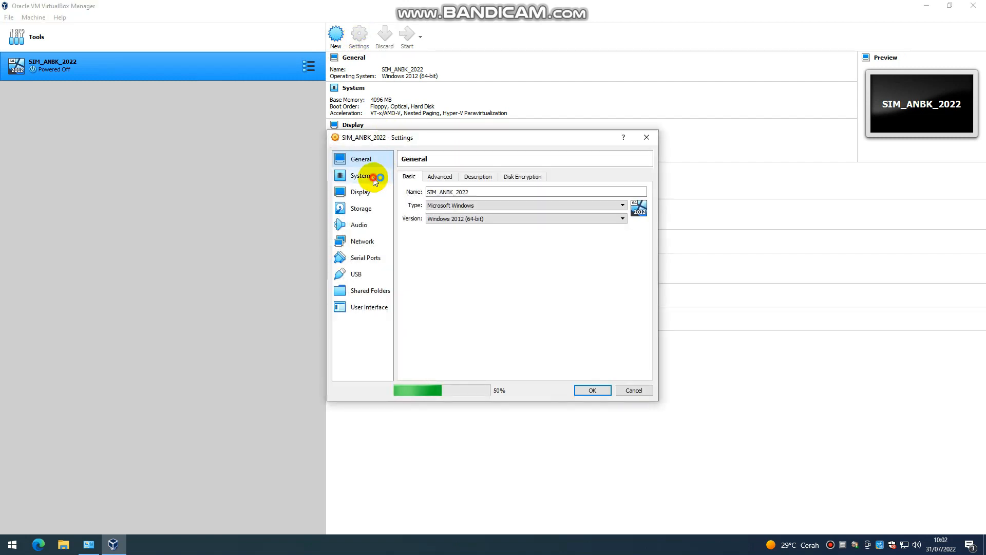
{"action": "left_click", "coordinate": [379, 177]}
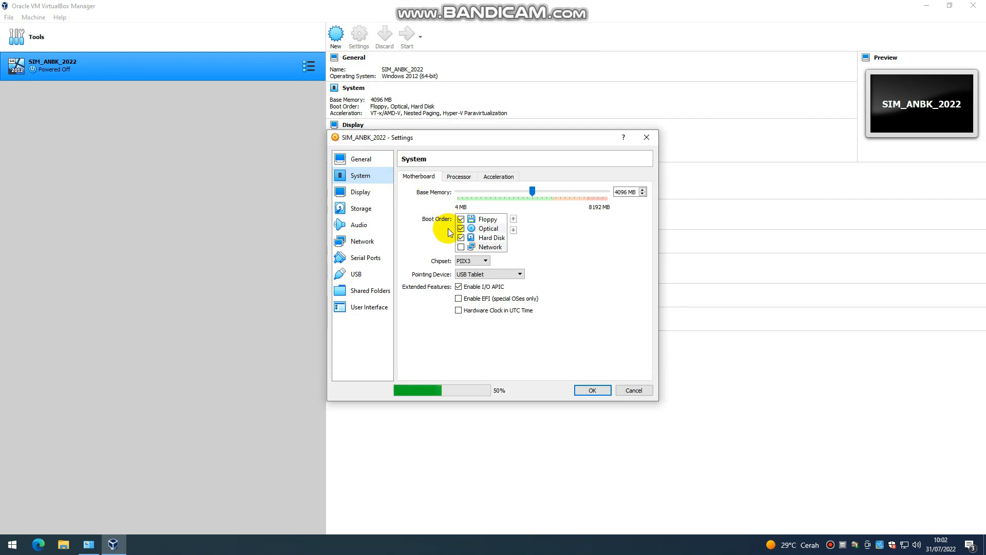
{"action": "left_click", "coordinate": [465, 179]}
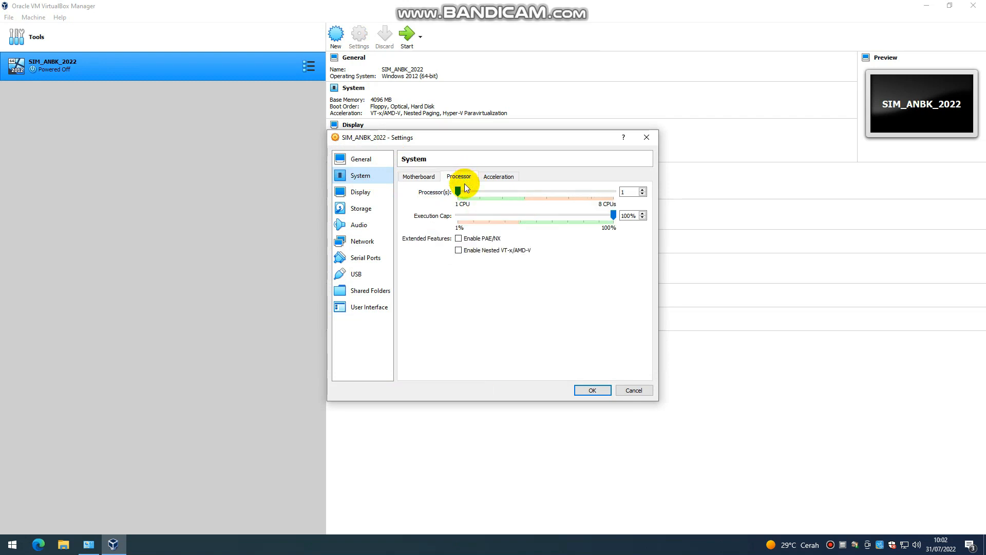
{"action": "left_click_drag", "start_coordinate": [514, 190], "coordinate": [523, 190]}
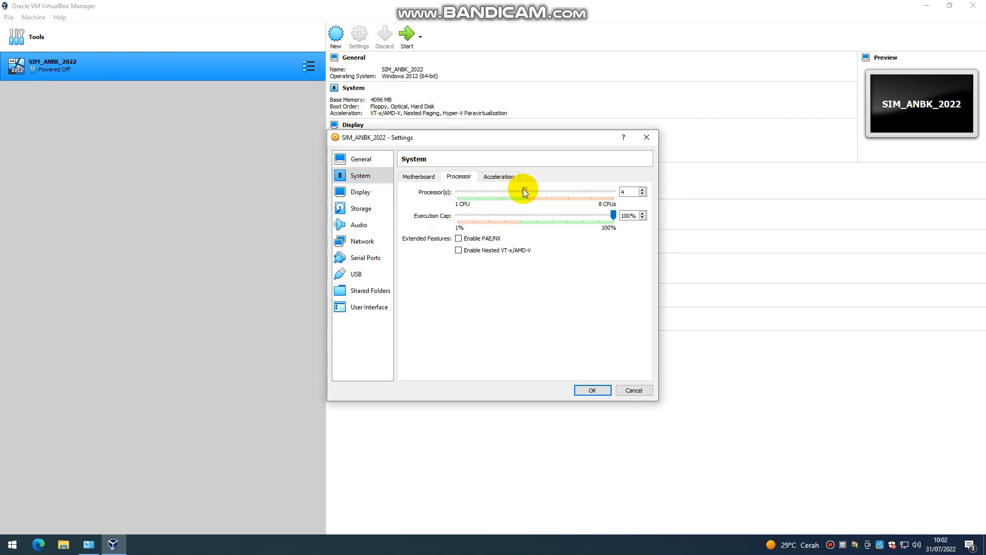
Step: Set the graphics controller to VBoxVGA
{"action": "left_click", "coordinate": [369, 193]}
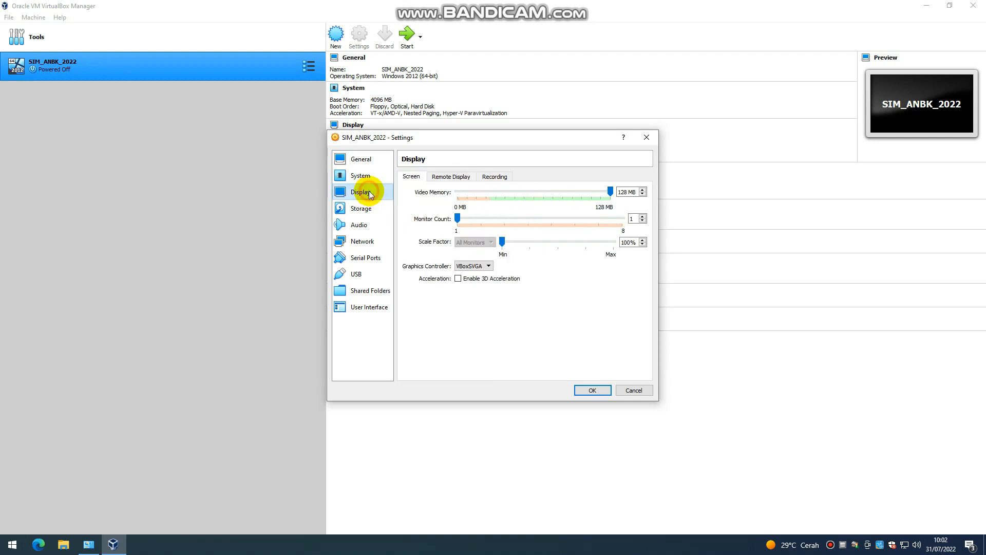
{"action": "left_click", "coordinate": [478, 266]}
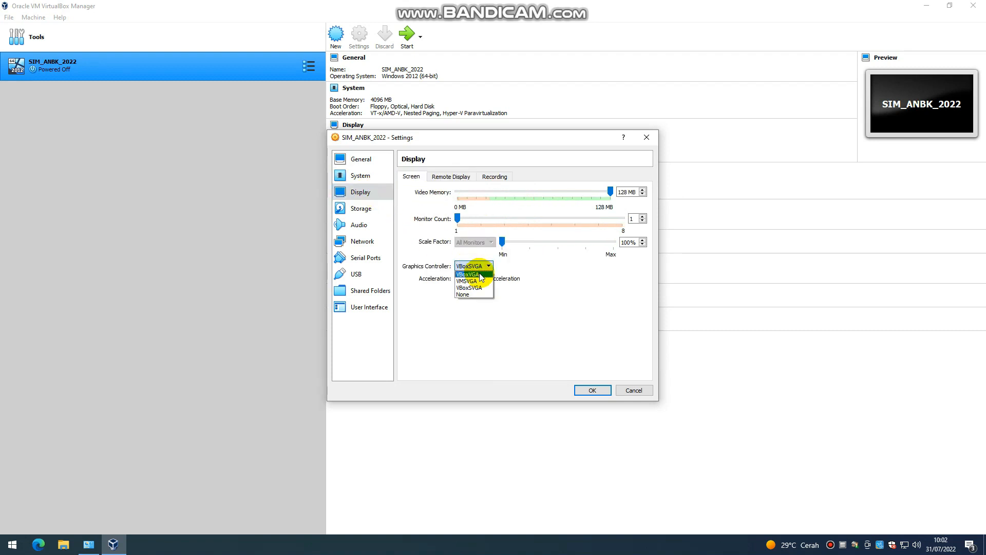
{"action": "left_click", "coordinate": [478, 275]}
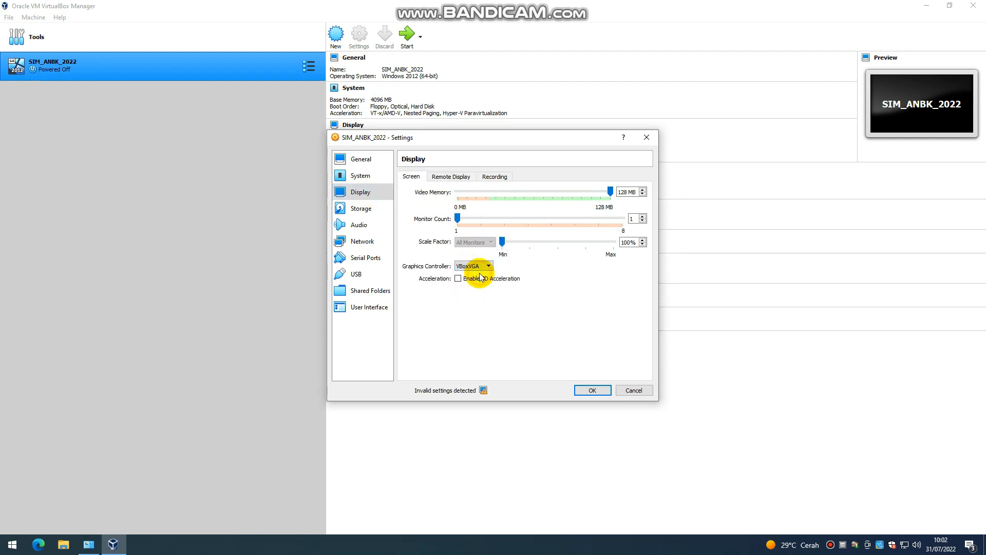
Step: Attach network adapter 1 as Bridged Adapter, checking the host's network connections
{"action": "left_click", "coordinate": [372, 244]}
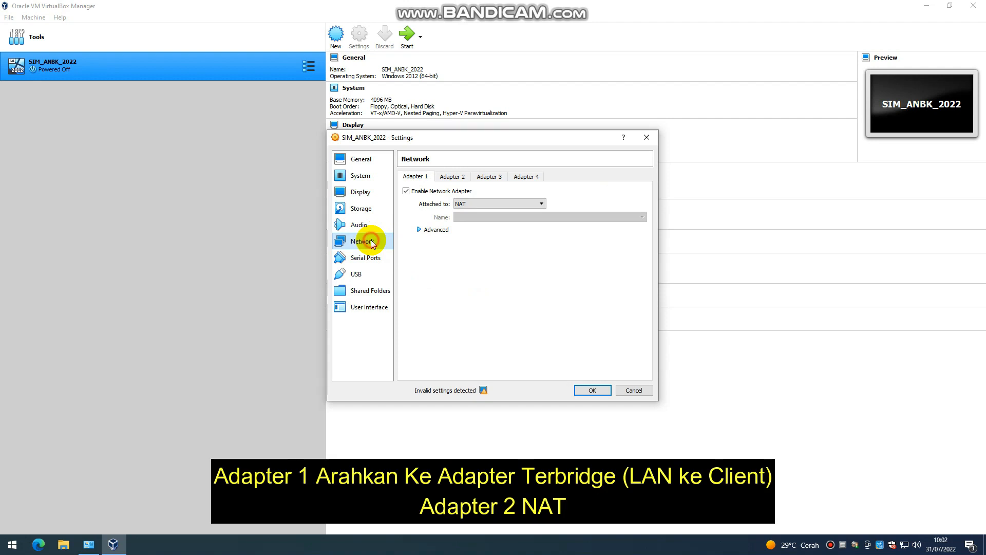
{"action": "left_click", "coordinate": [458, 205]}
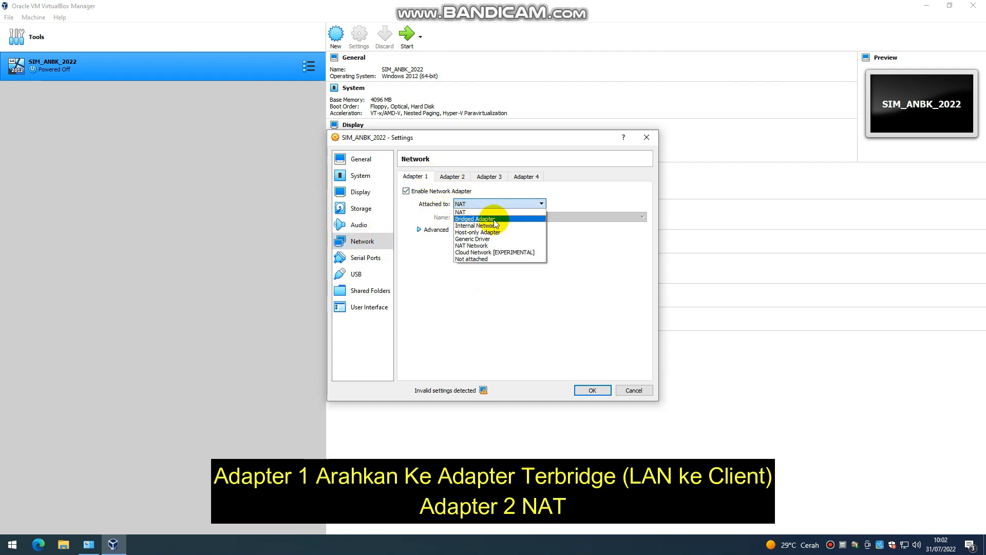
{"action": "left_click", "coordinate": [494, 220]}
{"action": "left_click", "coordinate": [498, 218]}
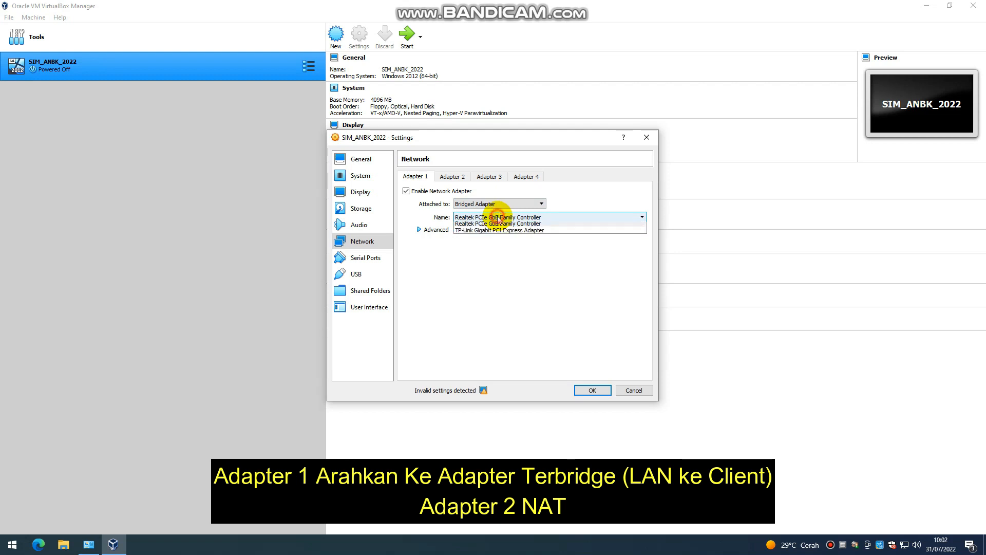
{"action": "left_click", "coordinate": [502, 260]}
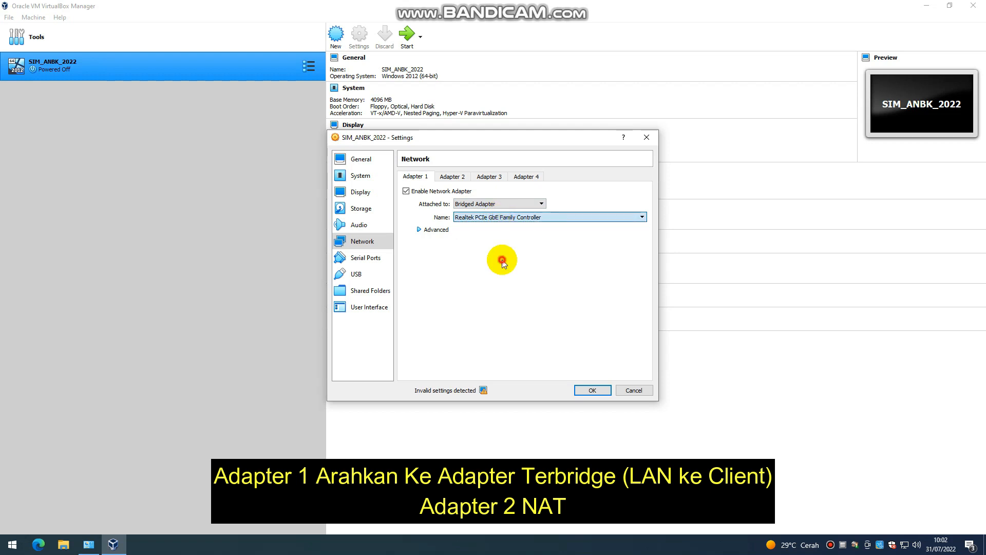
{"action": "left_click", "coordinate": [91, 544]}
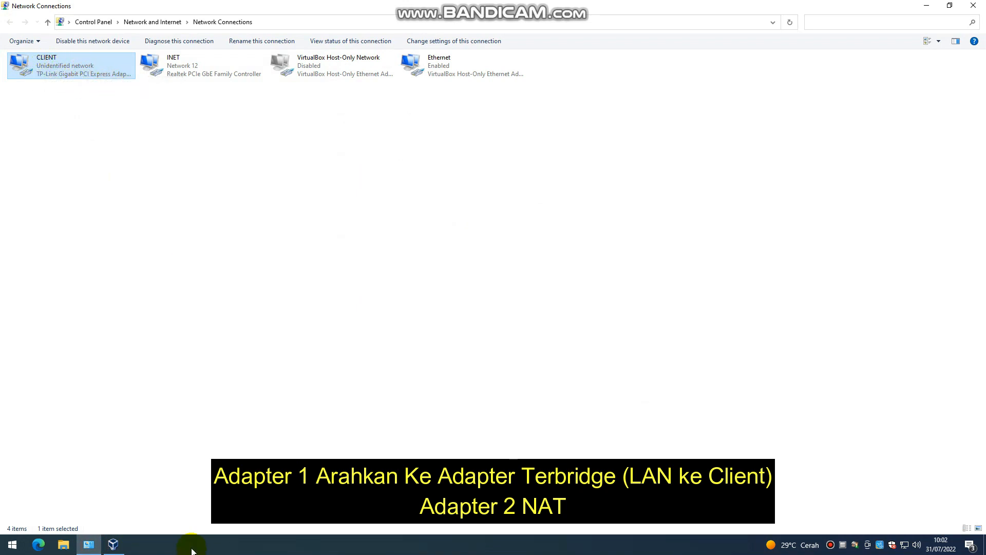
{"action": "left_click", "coordinate": [113, 544]}
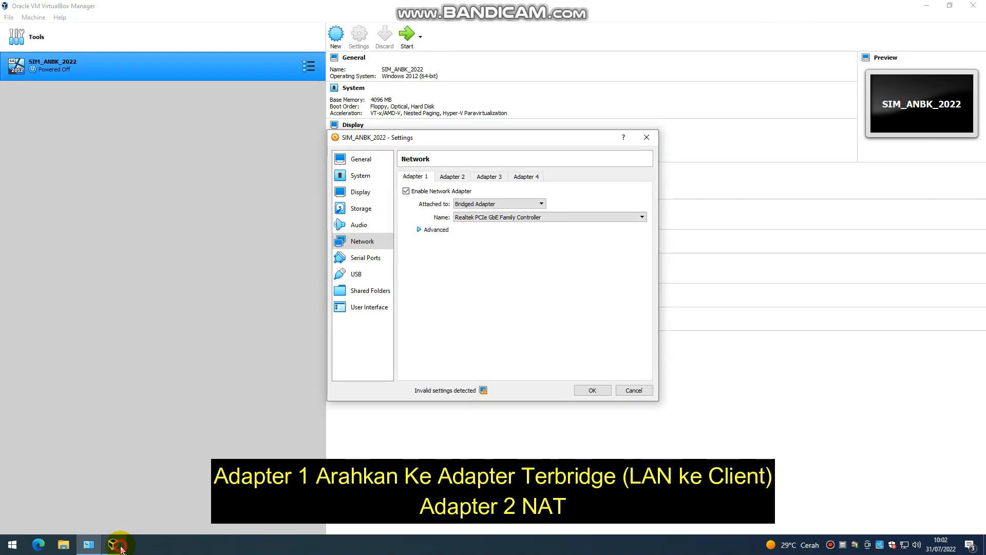
Step: Bridge adapter 1 to the TP-Link card with promiscuous mode Allow All
{"action": "left_click", "coordinate": [493, 216]}
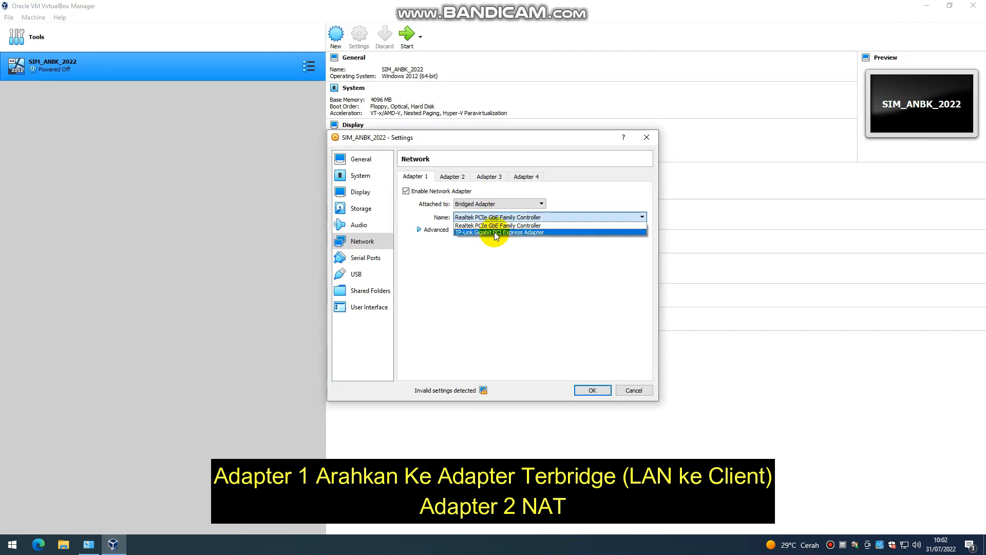
{"action": "left_click", "coordinate": [494, 232]}
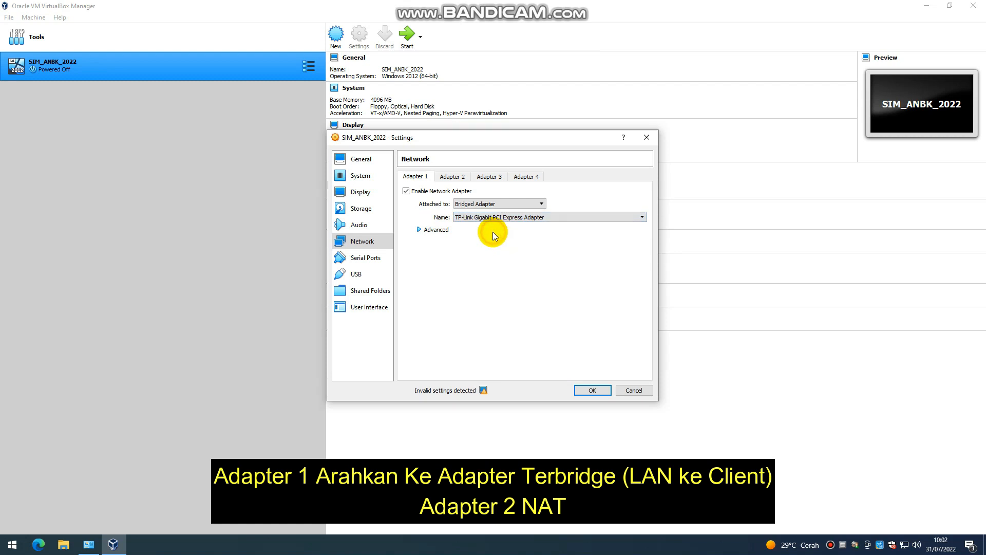
{"action": "left_click", "coordinate": [429, 229]}
{"action": "left_click", "coordinate": [476, 256]}
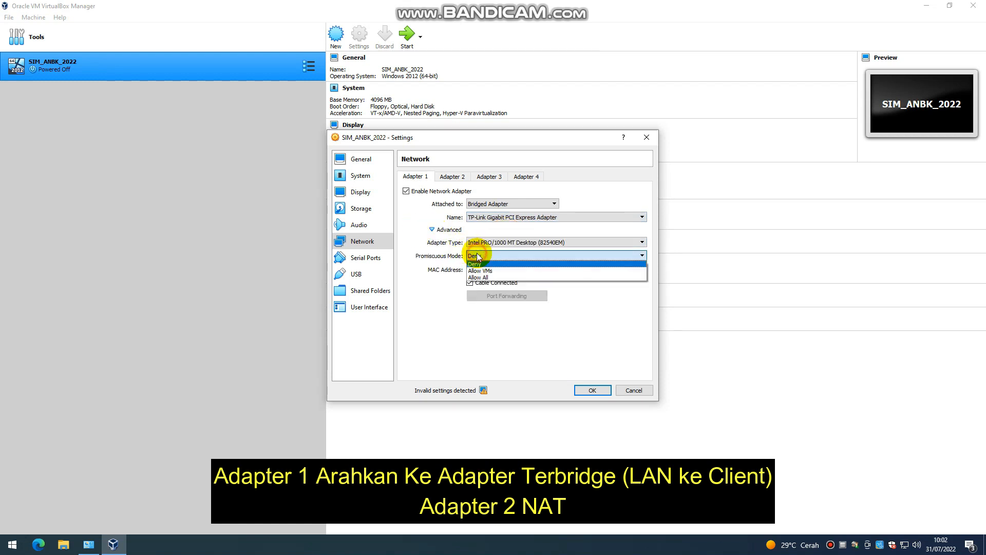
{"action": "left_click", "coordinate": [487, 282]}
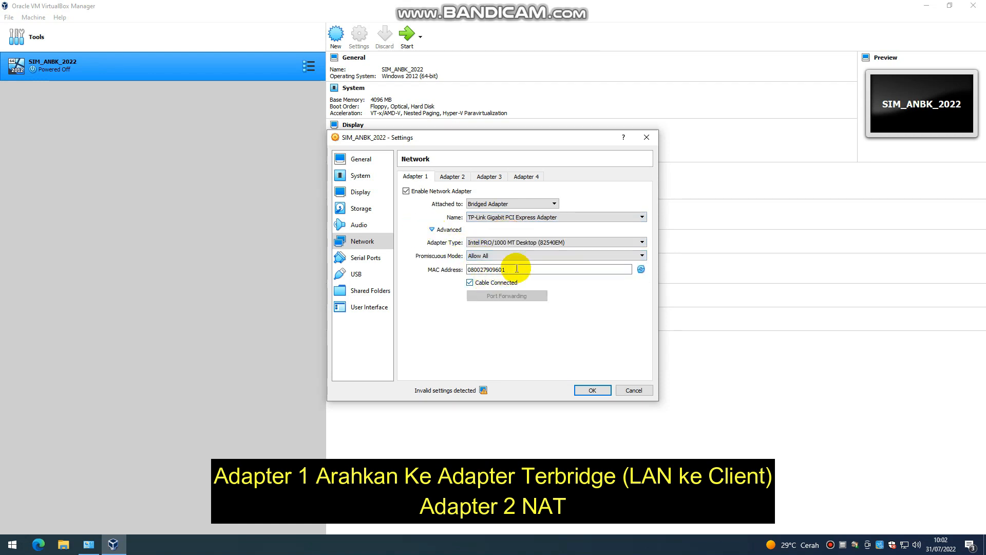
Step: Enable network adapter 2 attached to NAT
{"action": "left_click", "coordinate": [450, 177]}
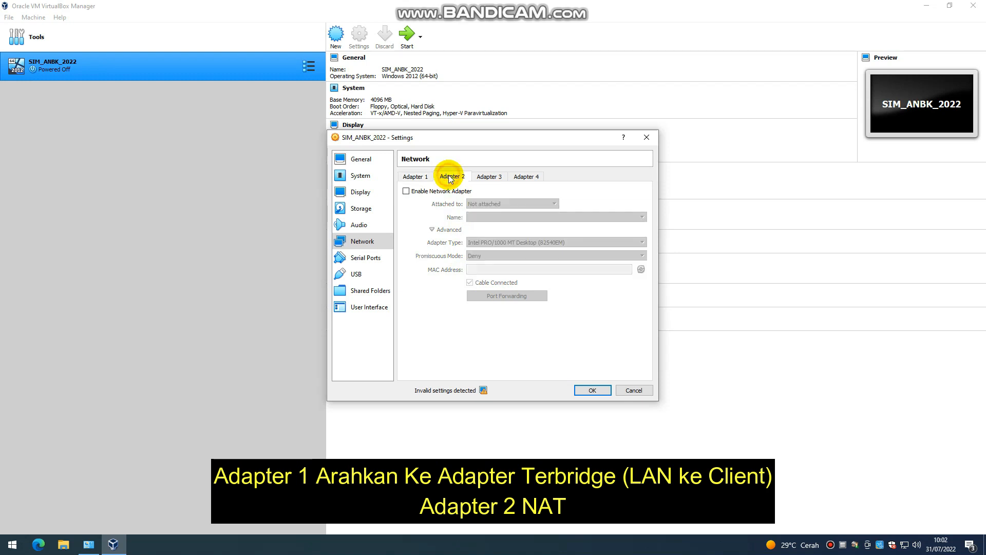
{"action": "left_click", "coordinate": [446, 191]}
{"action": "left_click", "coordinate": [471, 203]}
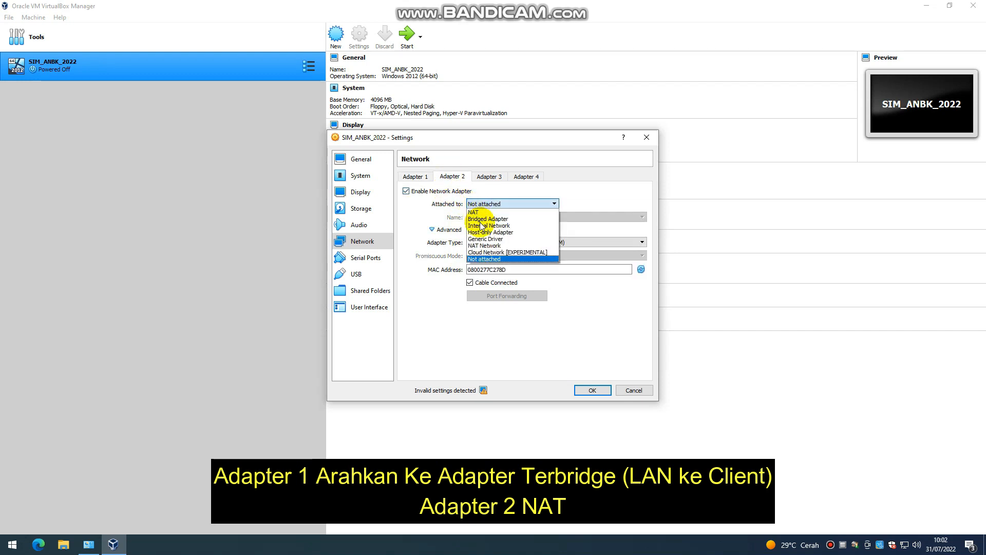
{"action": "left_click", "coordinate": [483, 212]}
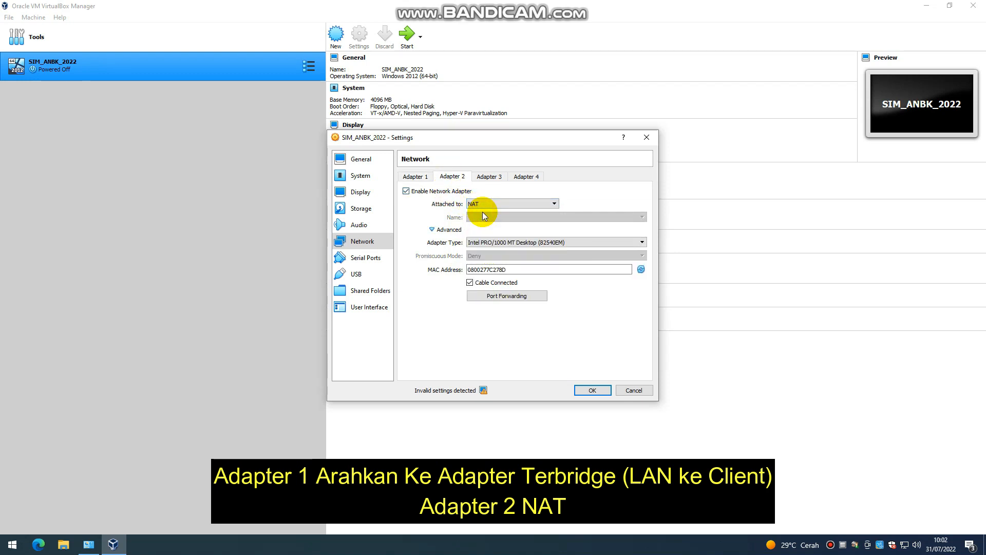
Step: Review the General, System and Display pages, save the settings and quit VirtualBox
{"action": "left_click", "coordinate": [358, 161]}
{"action": "left_click", "coordinate": [356, 175]}
{"action": "left_click", "coordinate": [358, 191]}
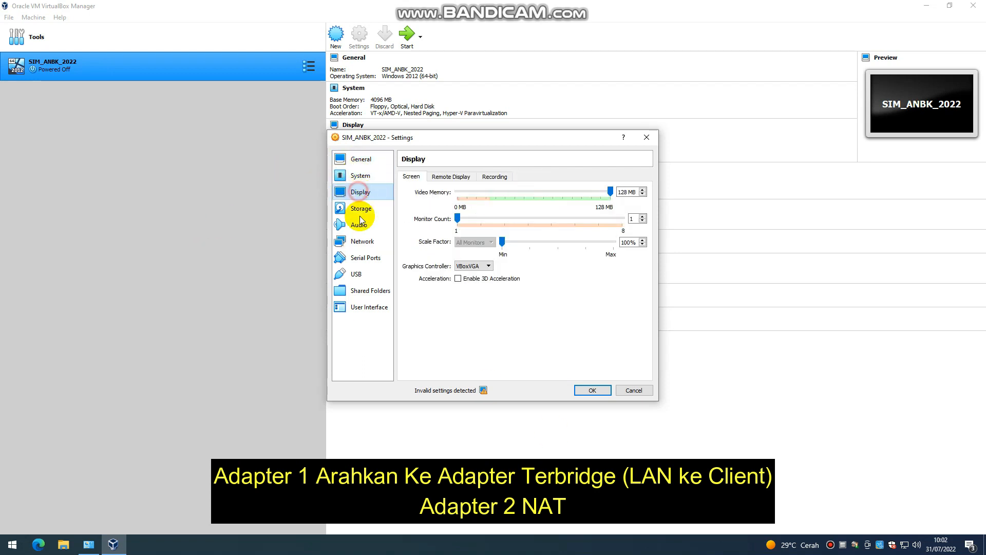
{"action": "left_click", "coordinate": [360, 244]}
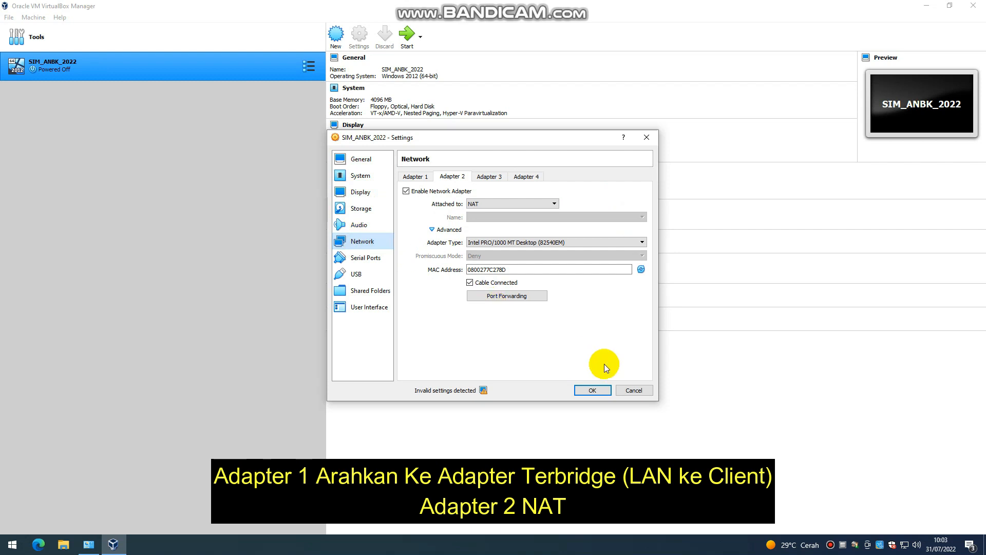
{"action": "left_click", "coordinate": [581, 390]}
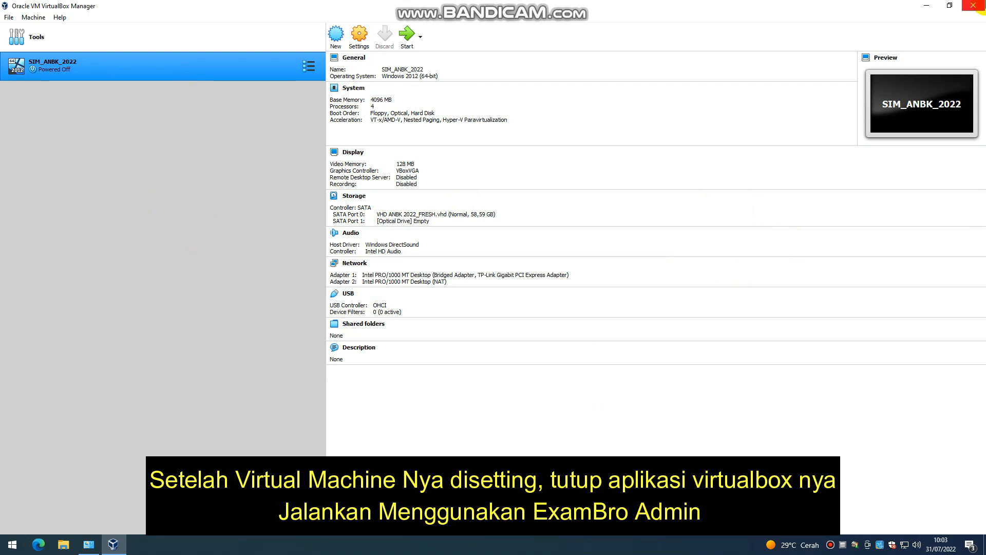
{"action": "left_click", "coordinate": [974, 5]}
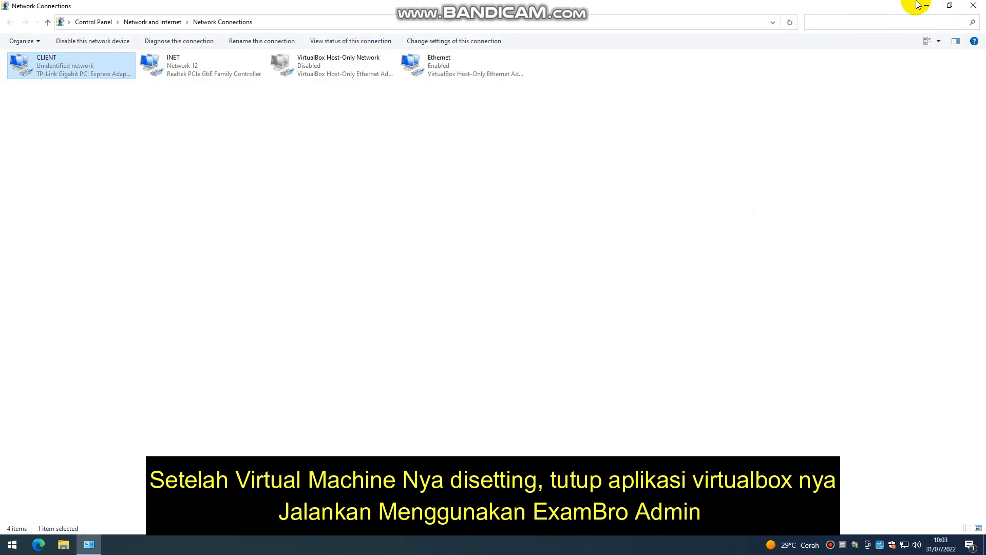
Step: Extract the eXamBroAdmin+27.11.19 archive in E:\New folder to its default location
{"action": "left_click", "coordinate": [925, 5]}
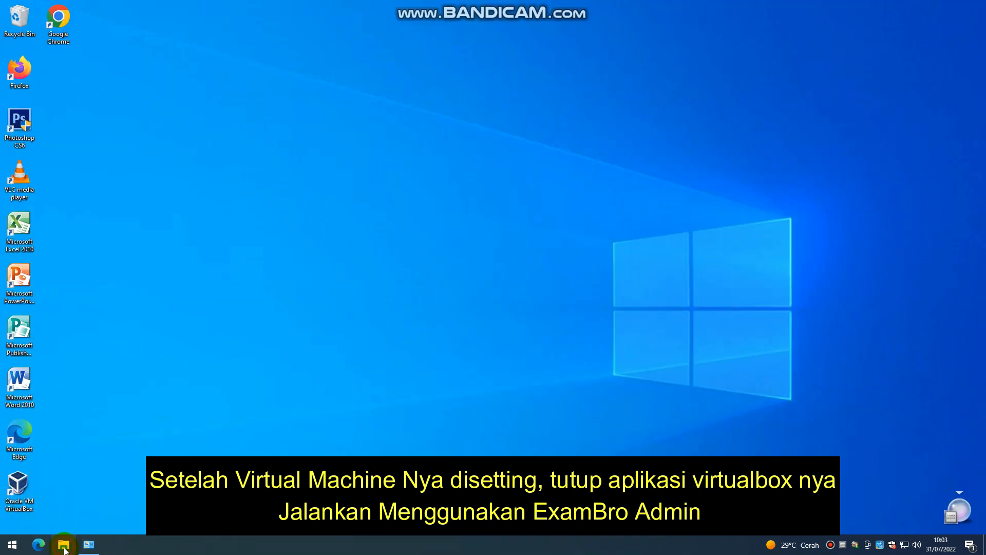
{"action": "left_click", "coordinate": [63, 546]}
{"action": "left_click", "coordinate": [57, 216]}
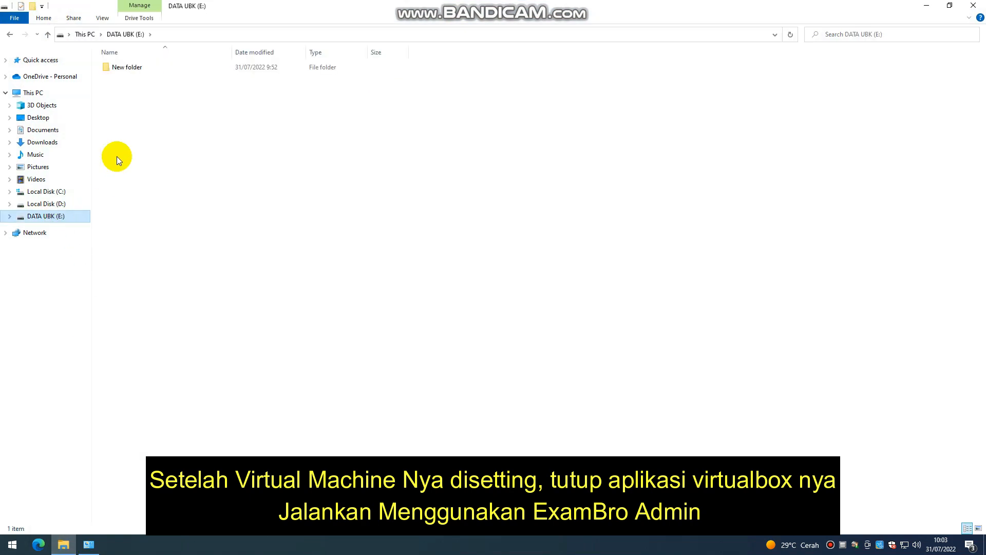
{"action": "double_click", "coordinate": [154, 66]}
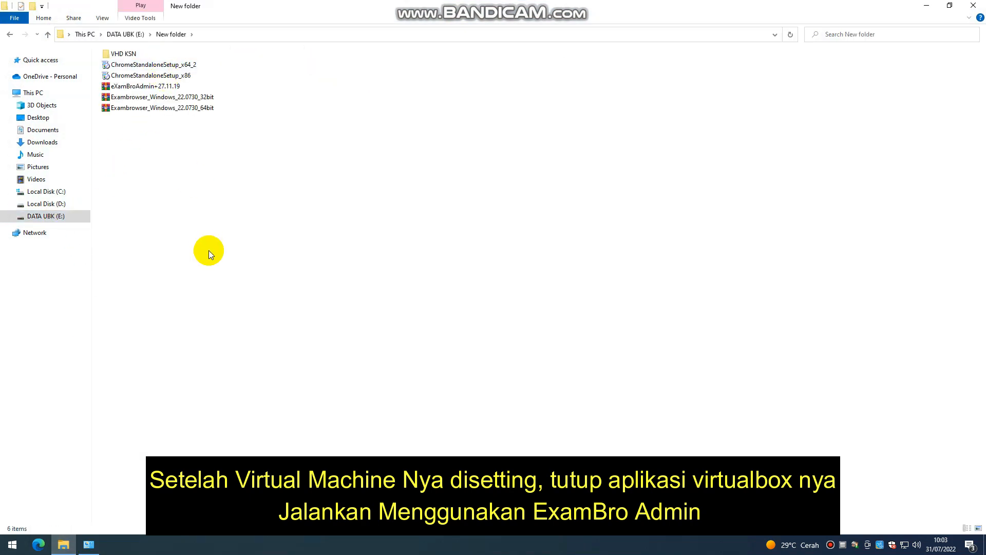
{"action": "left_click", "coordinate": [160, 87]}
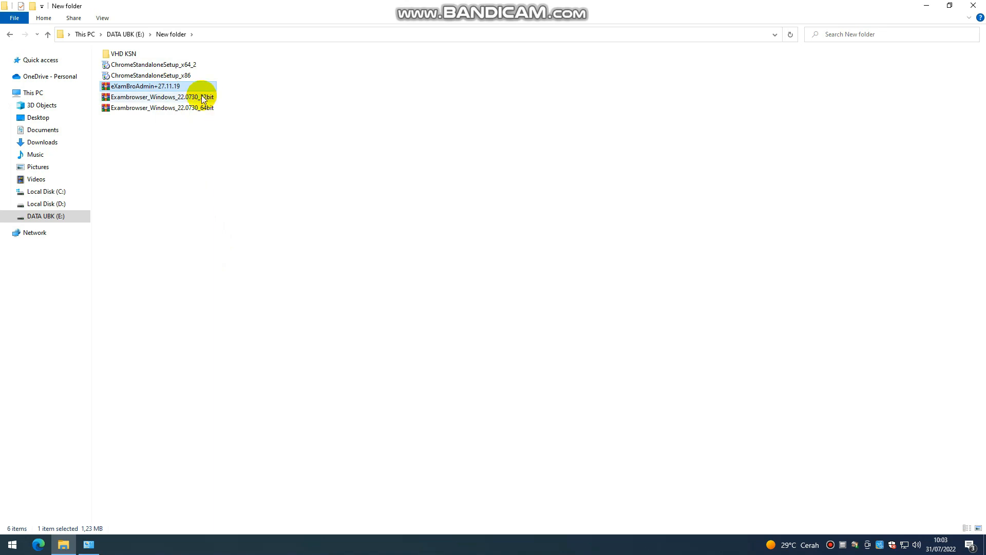
{"action": "right_click", "coordinate": [188, 88]}
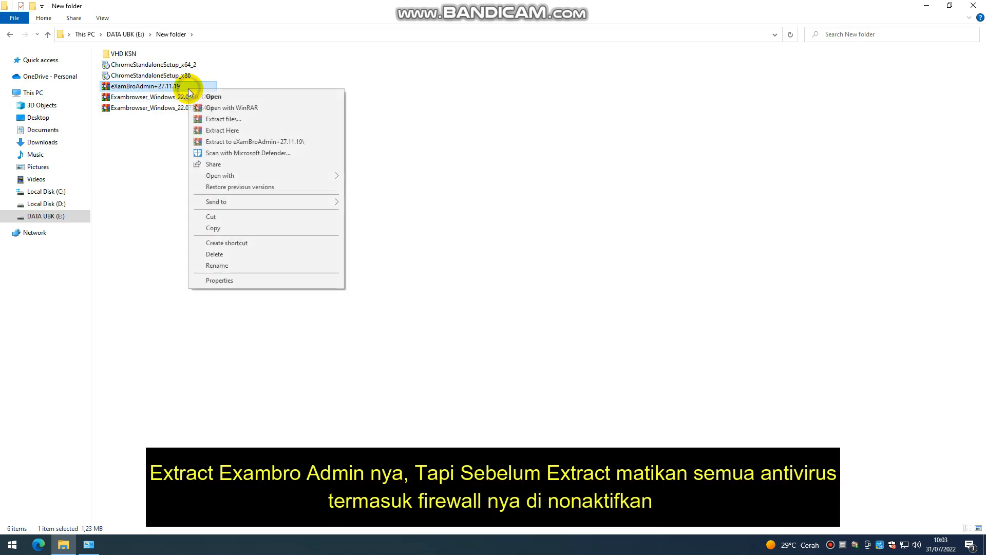
{"action": "left_click", "coordinate": [234, 122]}
{"action": "left_click", "coordinate": [529, 378]}
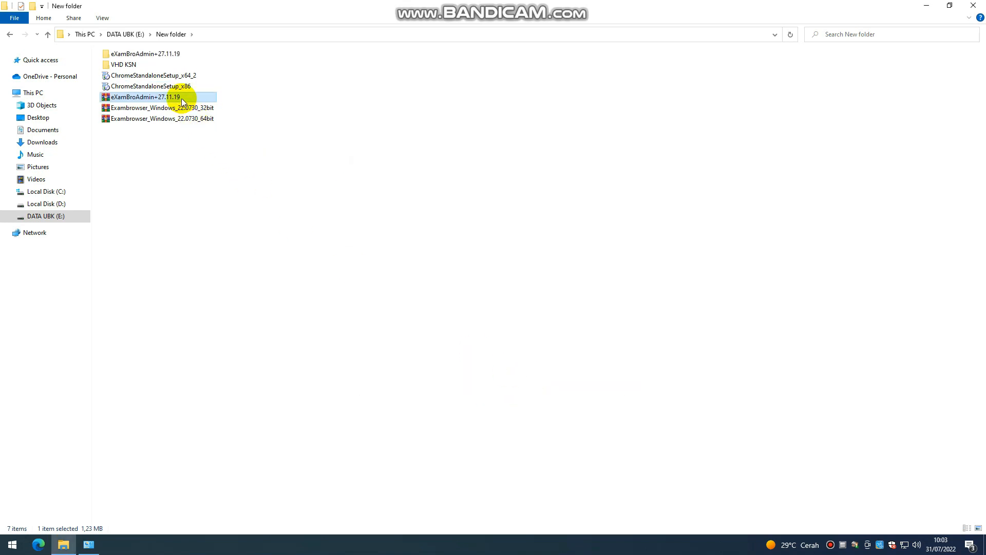
Step: Send eXamBroAdmin from the eXamBroAdmin 27.11.19 subfolder to the desktop as a shortcut
{"action": "double_click", "coordinate": [171, 54]}
{"action": "left_click", "coordinate": [174, 68]}
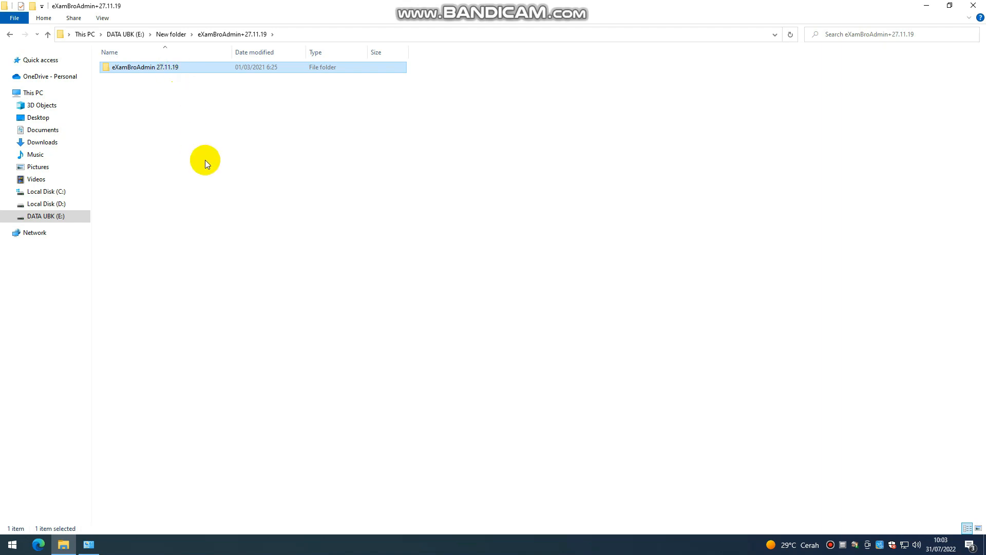
{"action": "left_click", "coordinate": [205, 160]}
{"action": "double_click", "coordinate": [199, 70]}
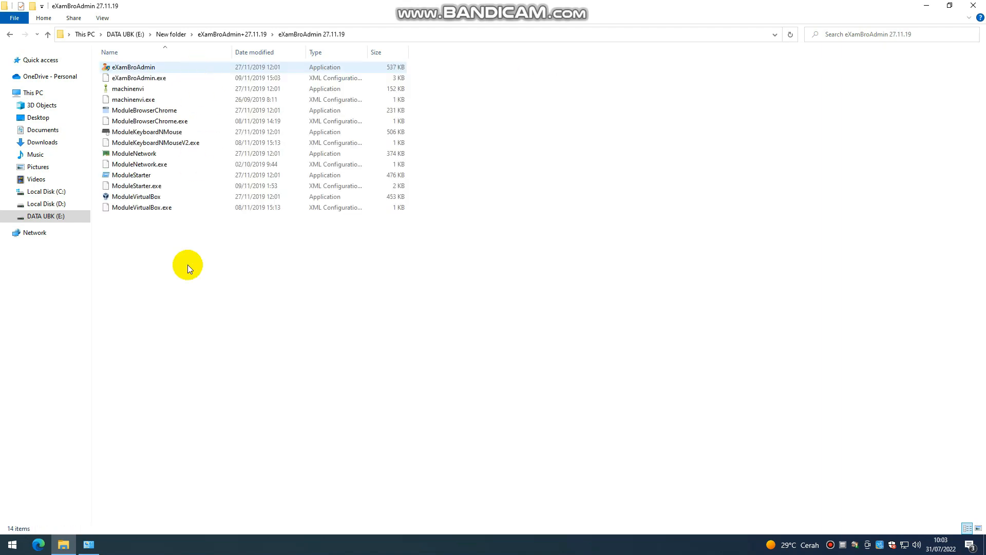
{"action": "left_click_drag", "start_coordinate": [456, 303], "coordinate": [307, 48]}
{"action": "left_click", "coordinate": [491, 283]}
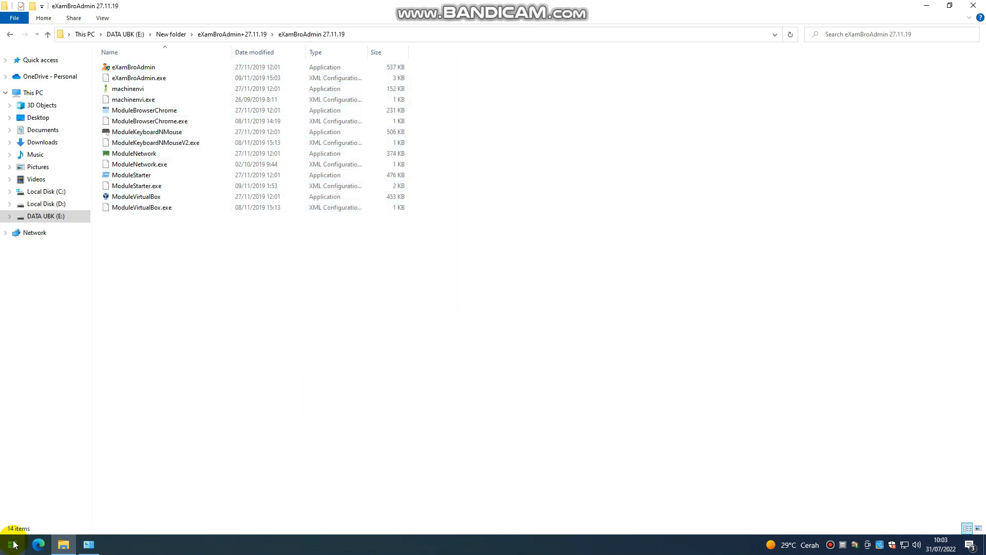
{"action": "left_click", "coordinate": [331, 66]}
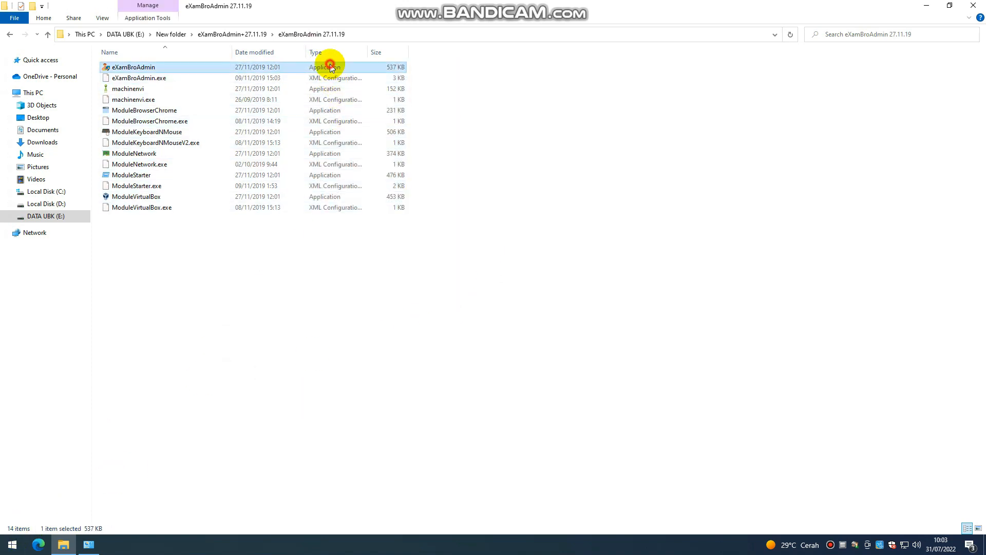
{"action": "right_click", "coordinate": [349, 69]}
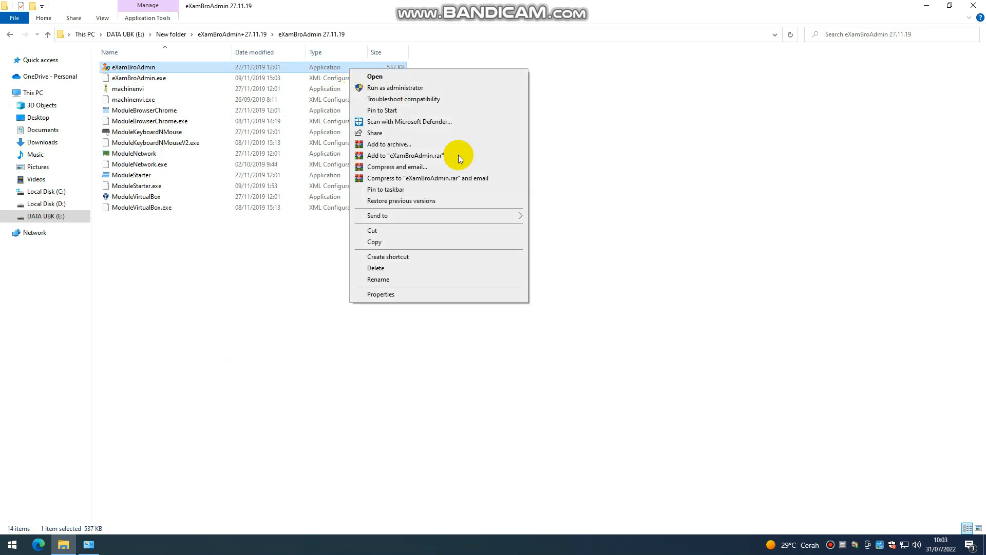
{"action": "mouse_move", "coordinate": [479, 216]}
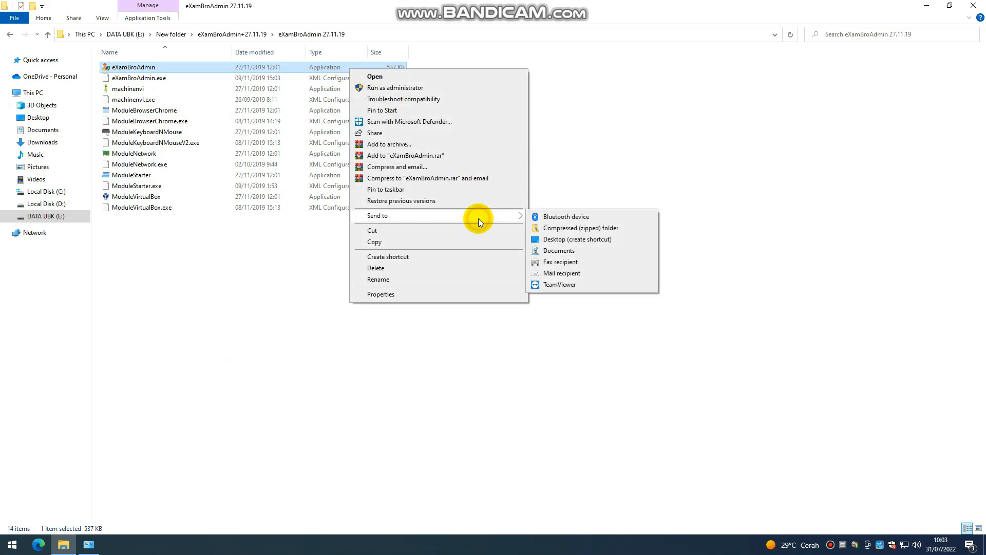
{"action": "left_click", "coordinate": [553, 240]}
{"action": "left_click", "coordinate": [926, 6]}
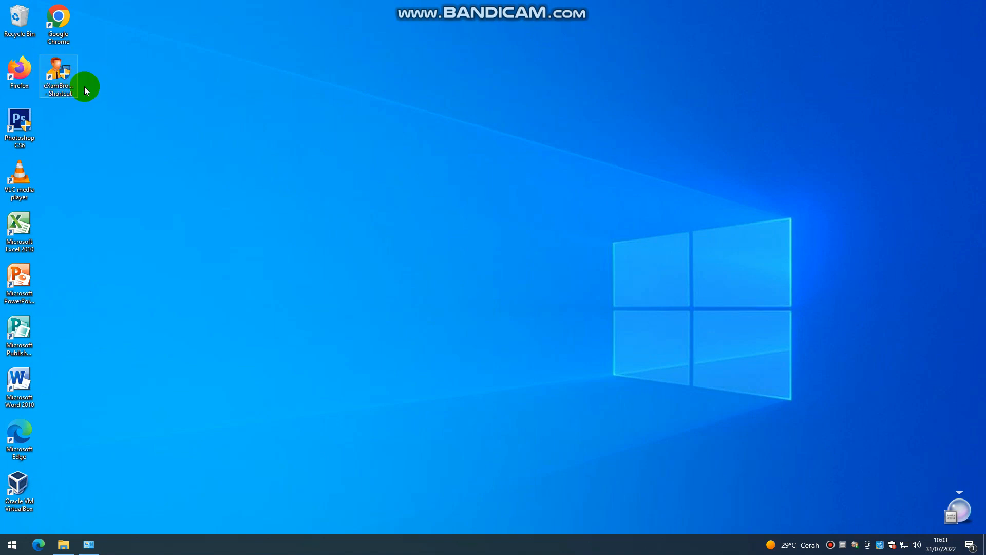
Step: Launch eXamBroAdmin from the eXamBroAdmin - Shortcut icon on the desktop
{"action": "left_click", "coordinate": [62, 76]}
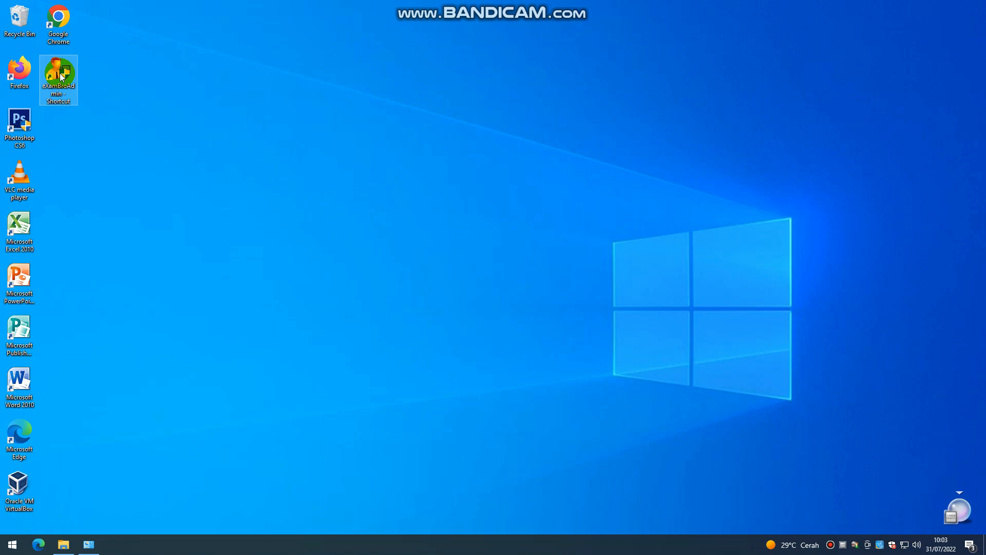
{"action": "double_click", "coordinate": [61, 77]}
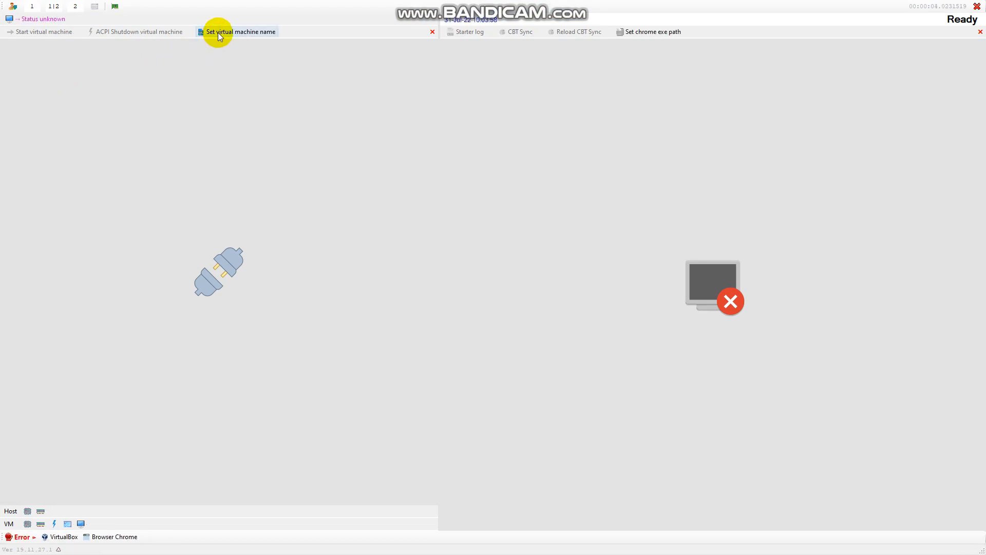
Step: Set the virtual machine name to SIM_ANBK_2022 in eXamBro Admin
{"action": "left_click", "coordinate": [243, 32]}
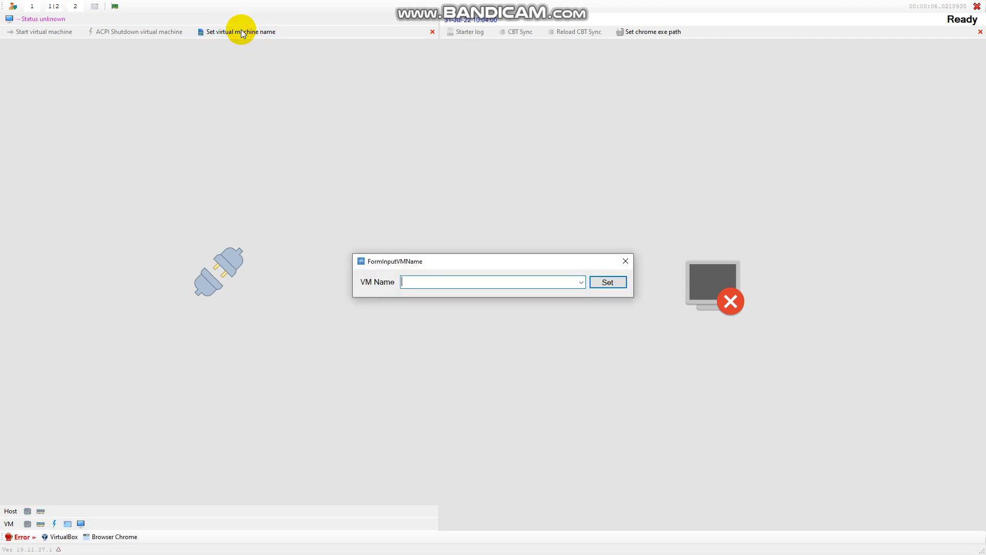
{"action": "left_click", "coordinate": [581, 283]}
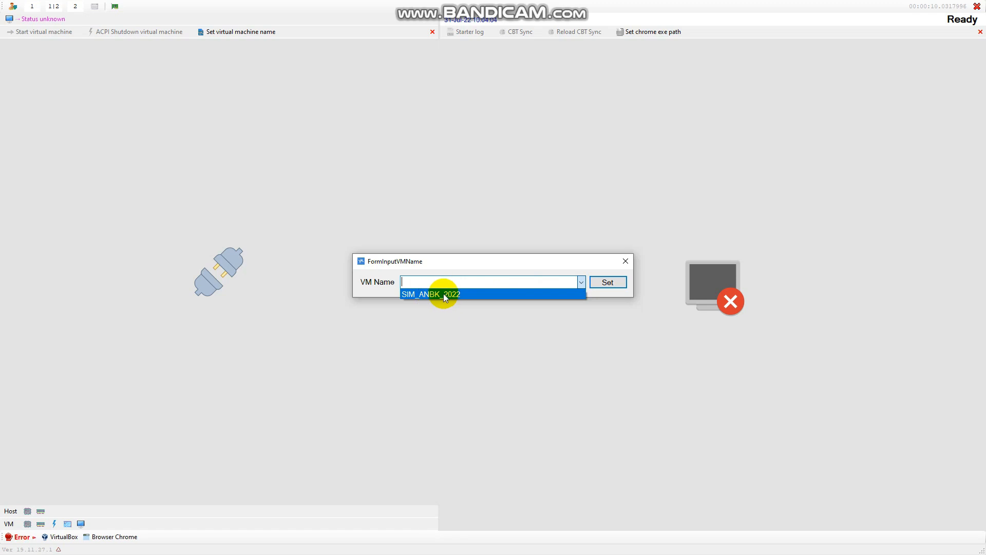
{"action": "left_click", "coordinate": [448, 294]}
{"action": "left_click", "coordinate": [602, 284]}
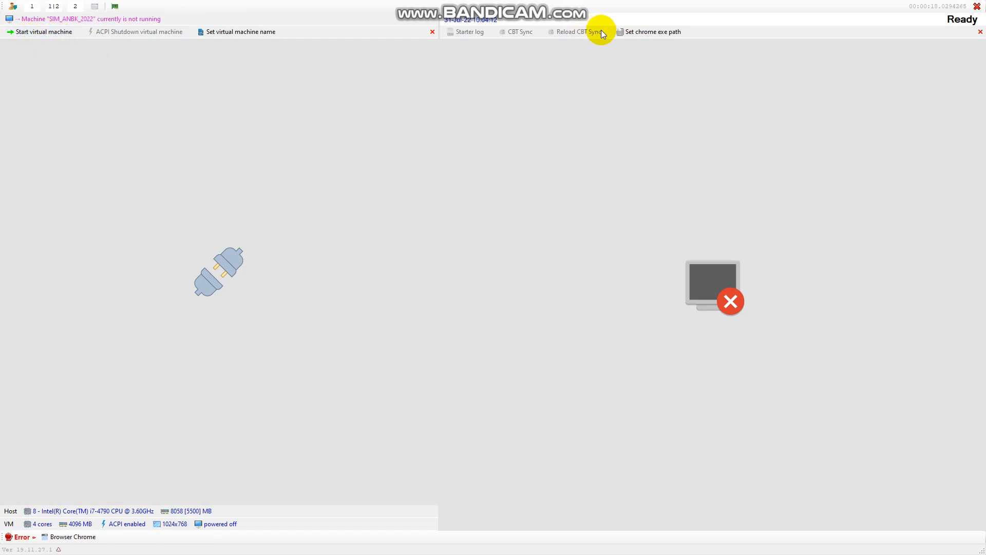
Step: Point the Chrome exe path to C:\Program Files\Google\Chrome\Application\chrome
{"action": "left_click", "coordinate": [641, 33]}
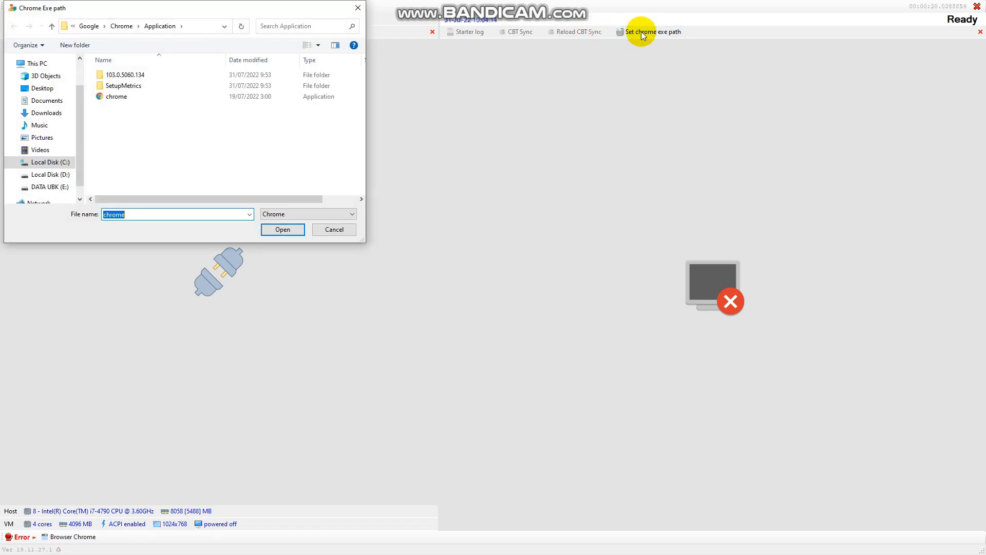
{"action": "left_click", "coordinate": [129, 100]}
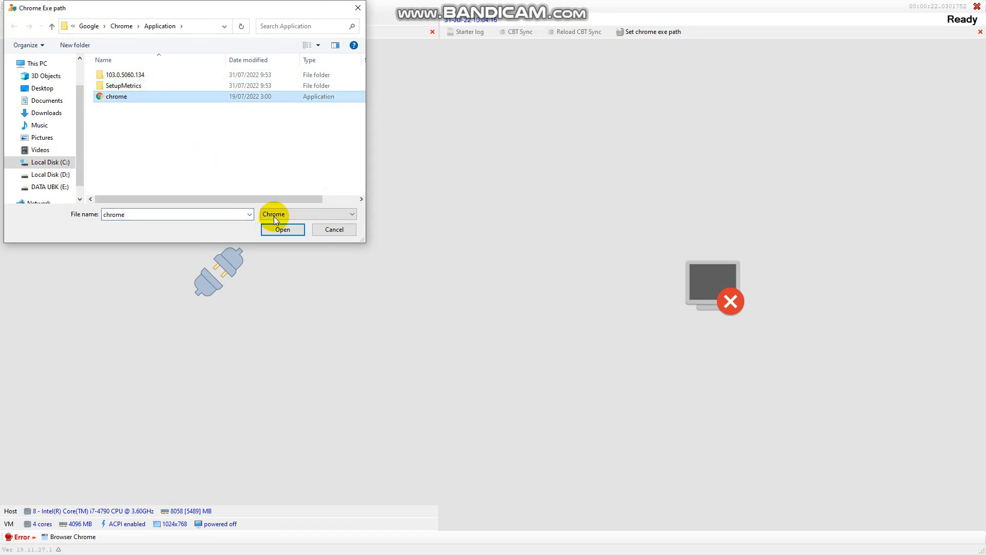
{"action": "left_click", "coordinate": [39, 161]}
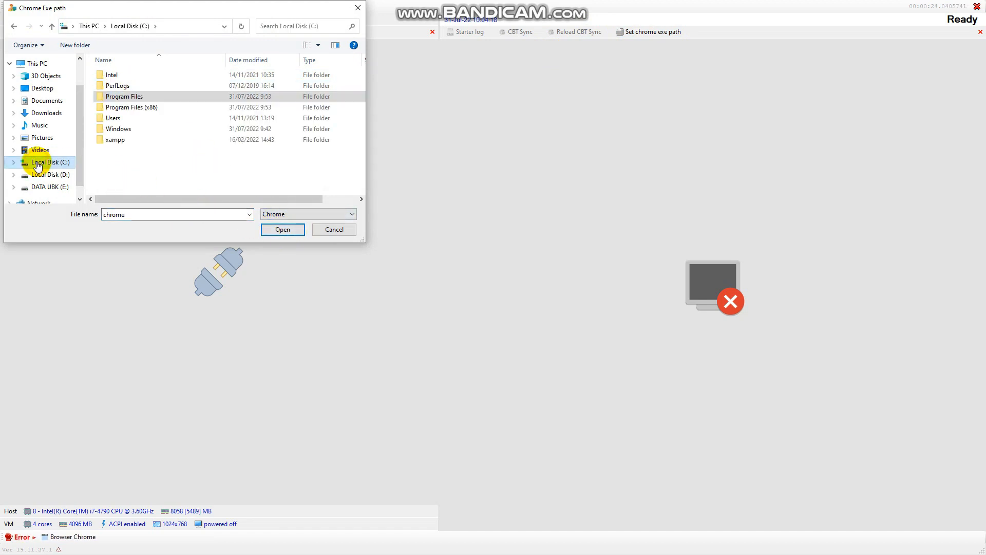
{"action": "left_click", "coordinate": [125, 100]}
{"action": "double_click", "coordinate": [125, 99]}
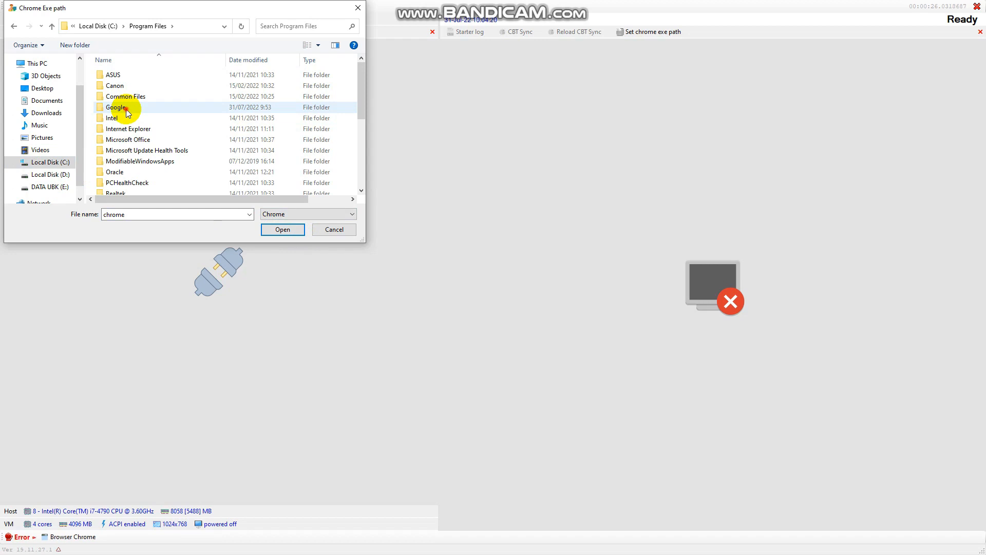
{"action": "double_click", "coordinate": [125, 109]}
{"action": "double_click", "coordinate": [128, 78]}
{"action": "double_click", "coordinate": [128, 77]}
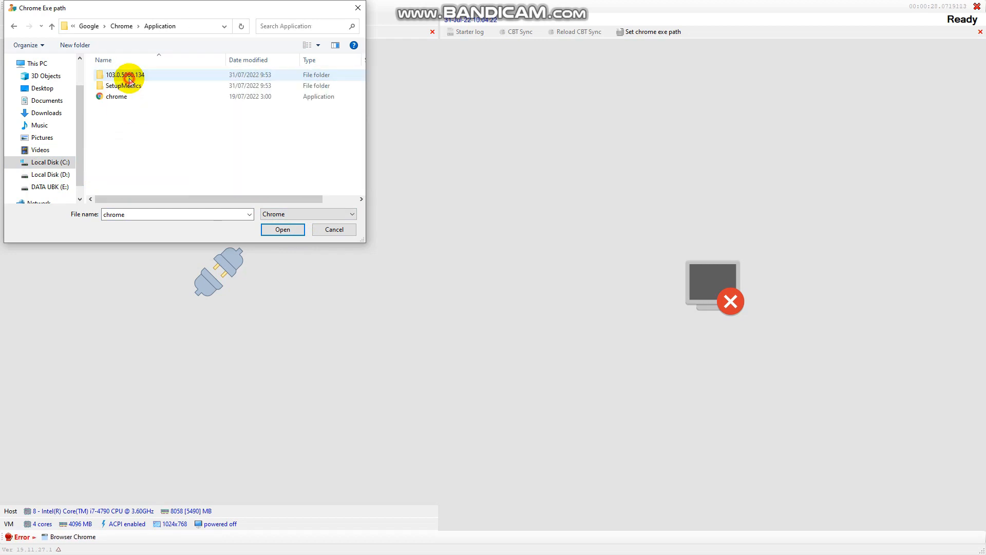
{"action": "left_click", "coordinate": [132, 99]}
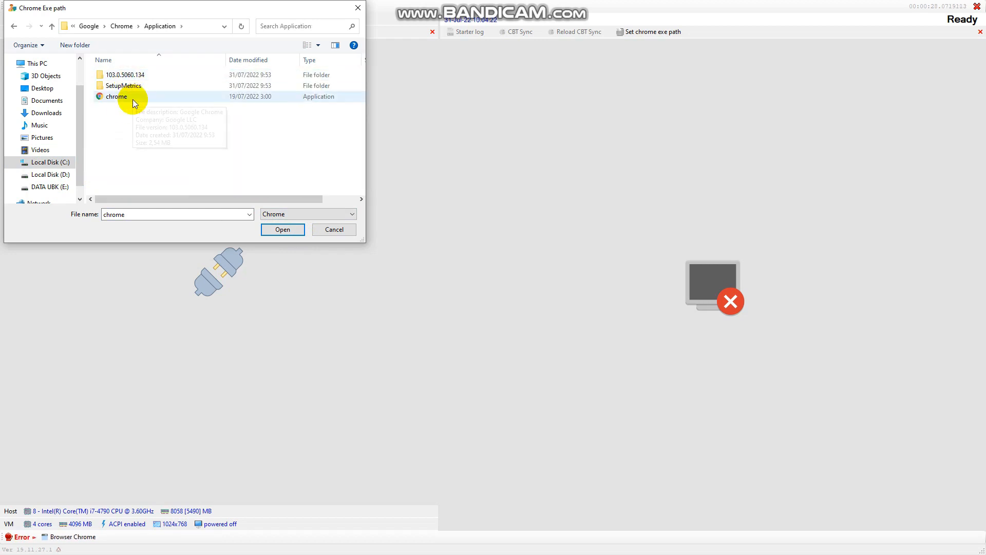
{"action": "left_click", "coordinate": [281, 229]}
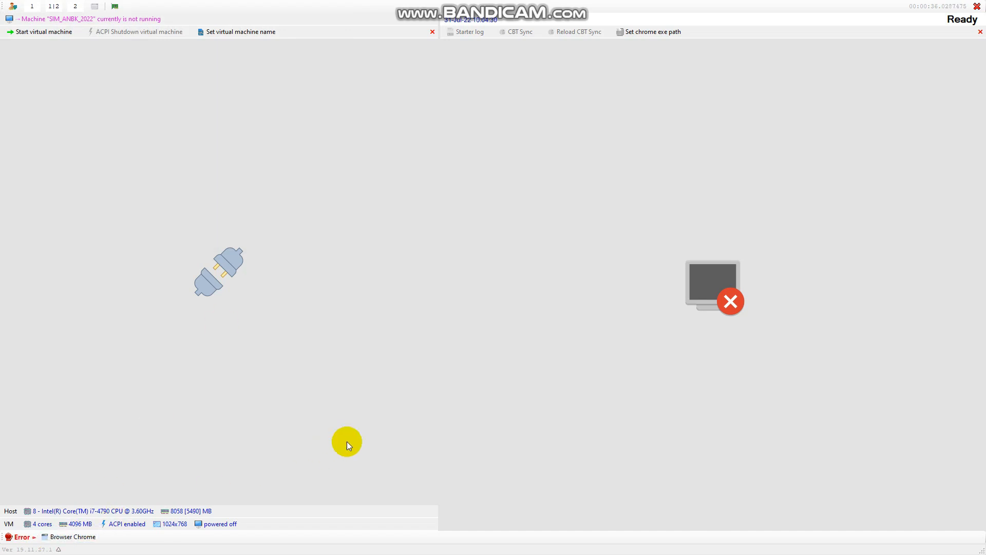
Step: Start SIM_ANBK_2022 and wait for it to boot to the CBT Sync Login page
{"action": "left_click", "coordinate": [57, 35]}
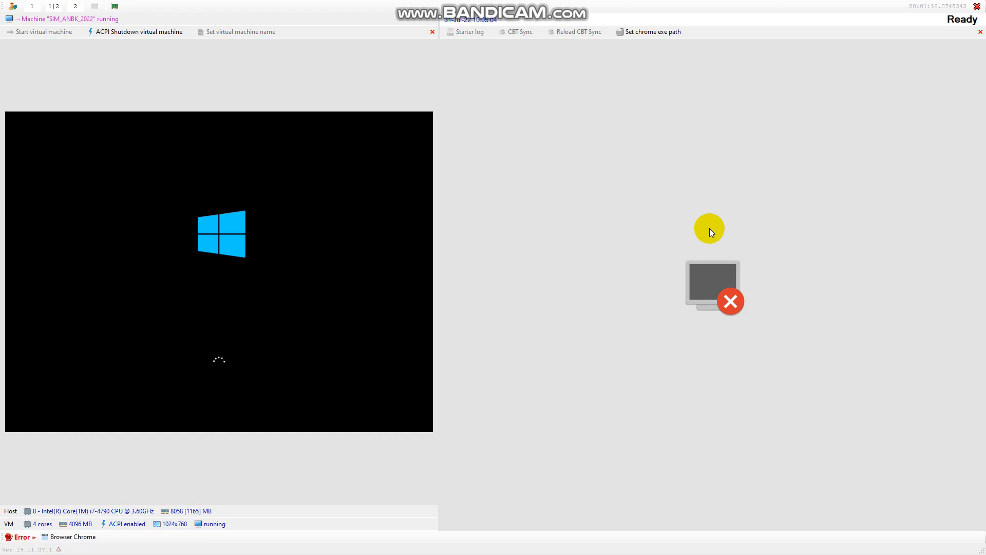
{"action": "mouse_move", "coordinate": [508, 3]}
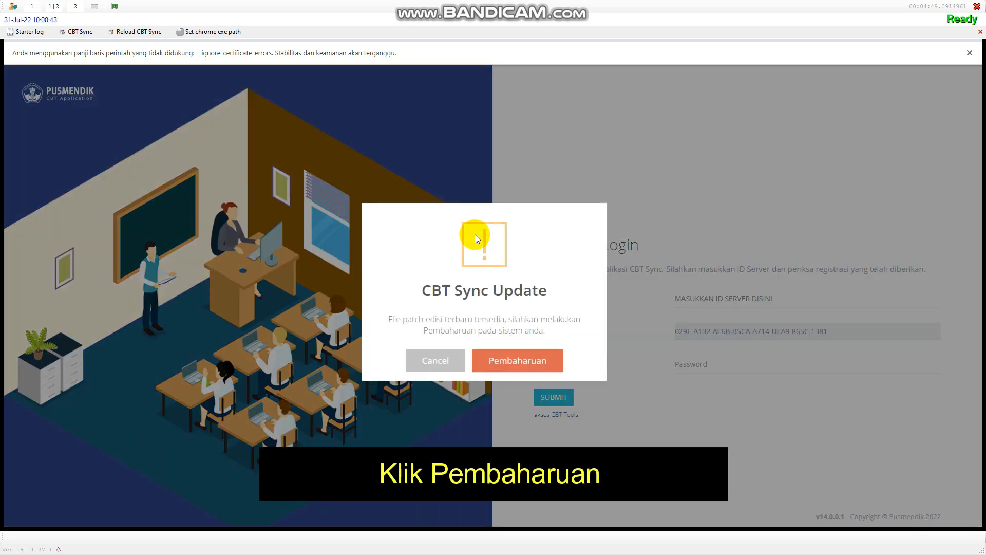
Step: Accept the CBT Sync Update patch with Pembaharuan
{"action": "left_click", "coordinate": [524, 362]}
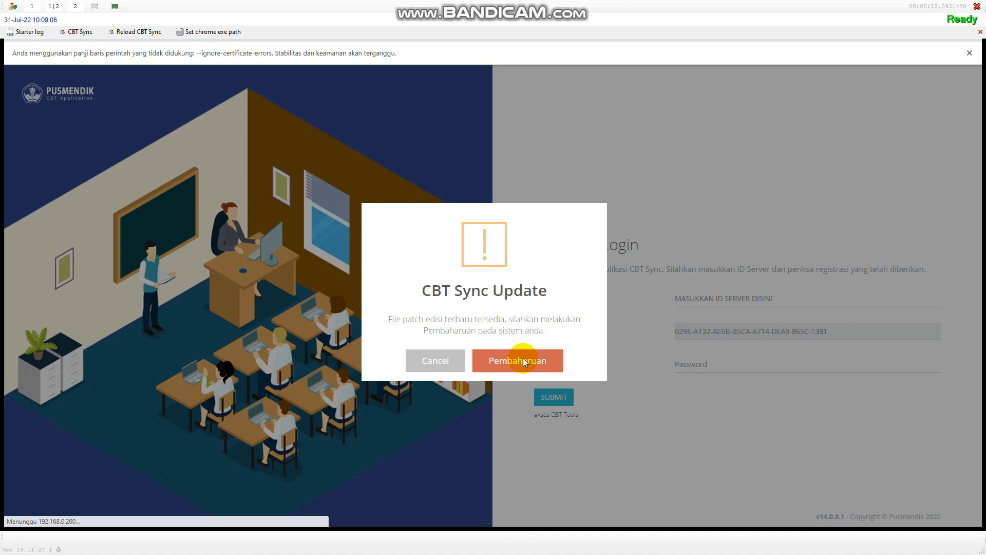
Step: Run the CBT Sync Auto Patch update and allow network discovery on Network 13
{"action": "left_click", "coordinate": [524, 361]}
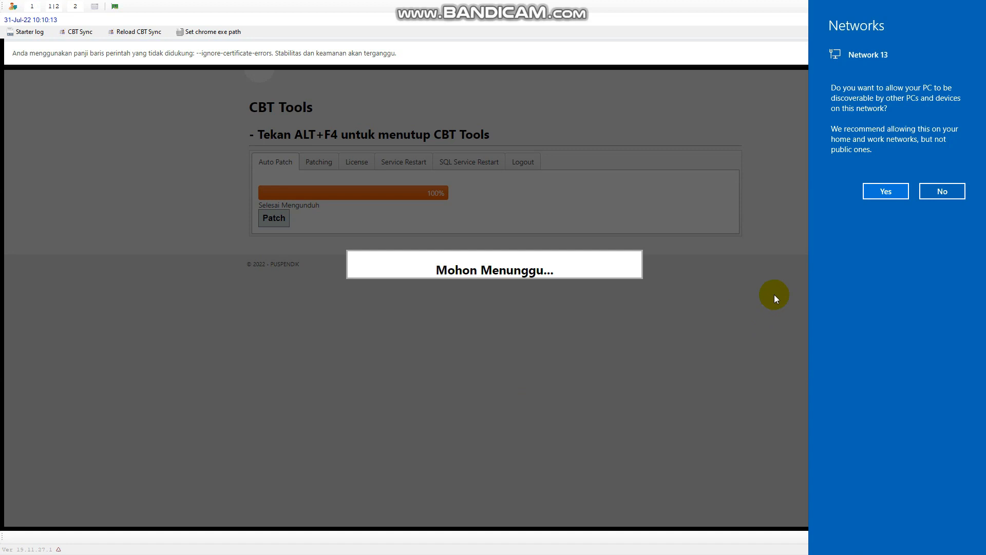
{"action": "left_click", "coordinate": [886, 191]}
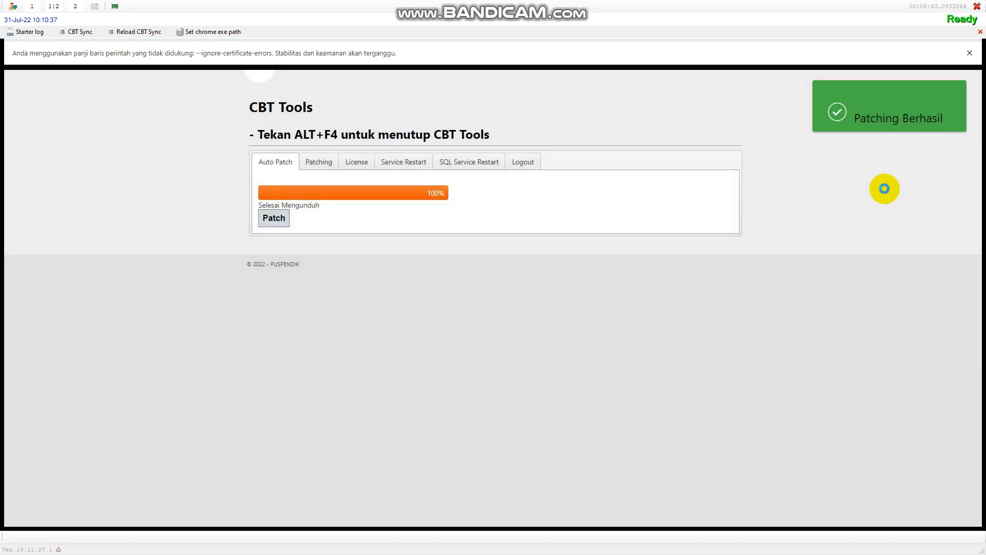
Step: Dismiss the Patching Berhasil notice and log out of CBT Tools to the Login page
{"action": "left_click", "coordinate": [906, 98]}
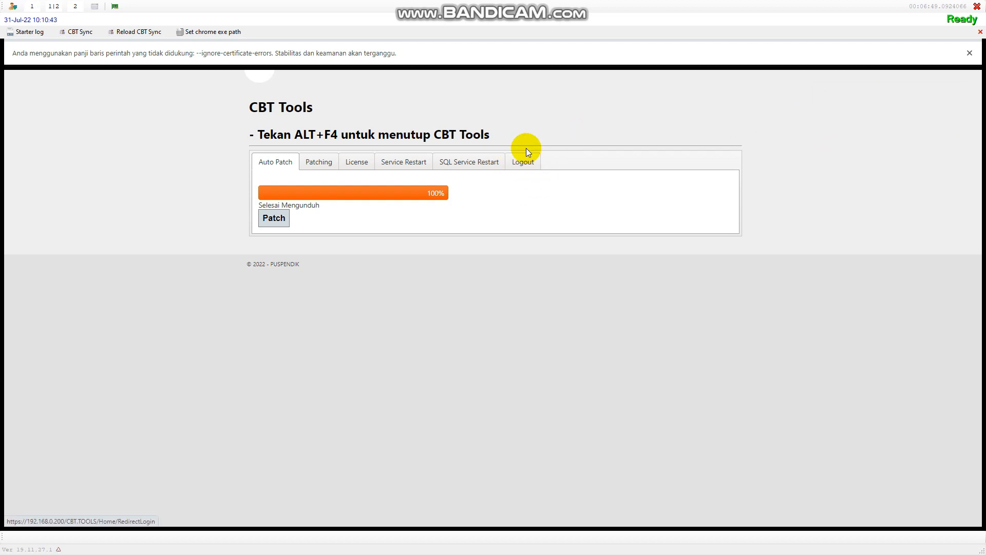
{"action": "left_click", "coordinate": [532, 168]}
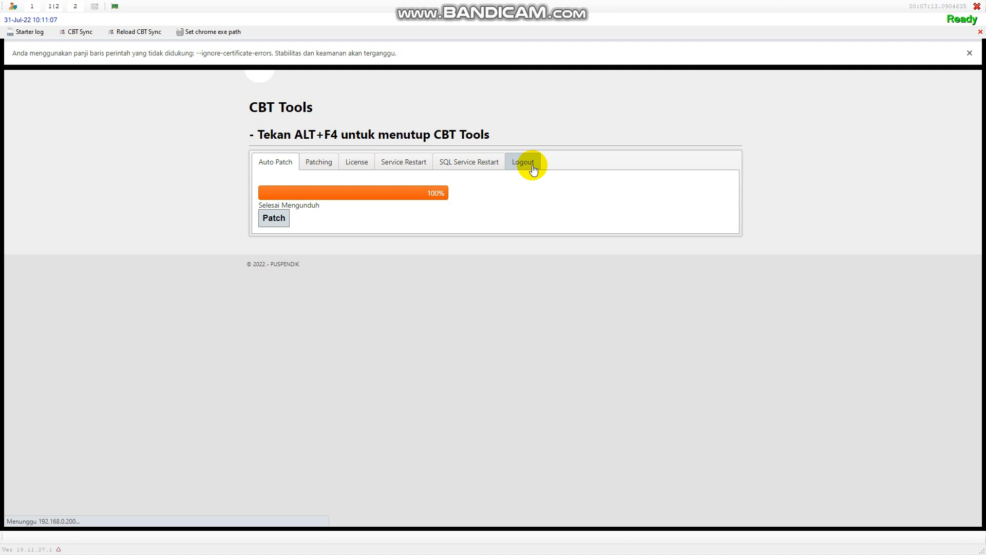
{"action": "left_click", "coordinate": [532, 165]}
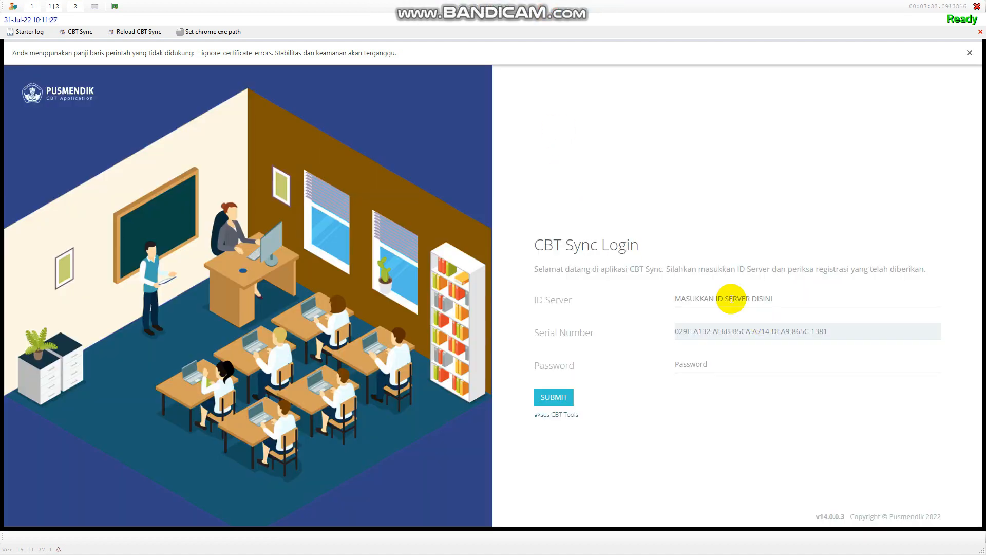
Step: Clear the placeholder ID Server, enter the server credentials, and submit the login
{"action": "left_click_drag", "start_coordinate": [808, 298], "coordinate": [584, 305]}
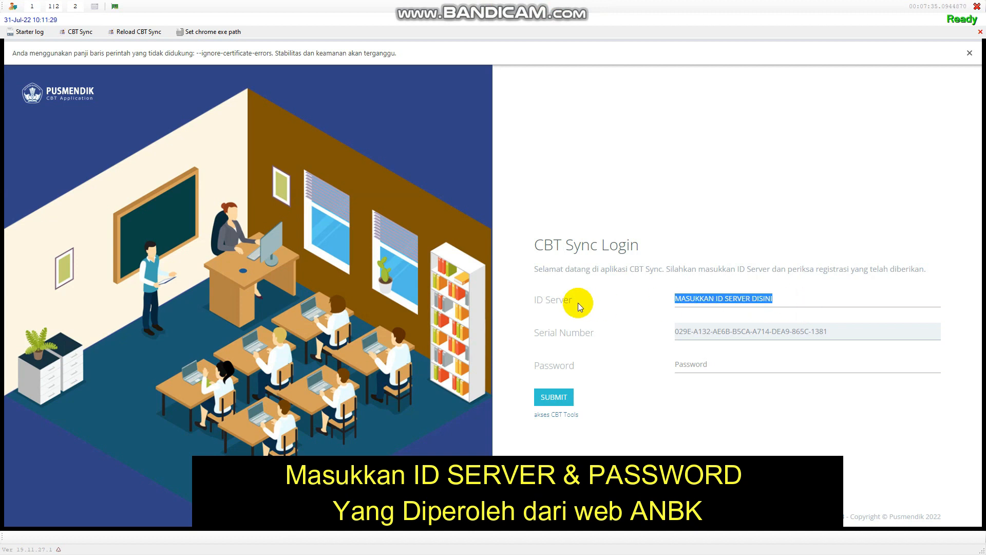
{"action": "key", "text": "BackSpace"}
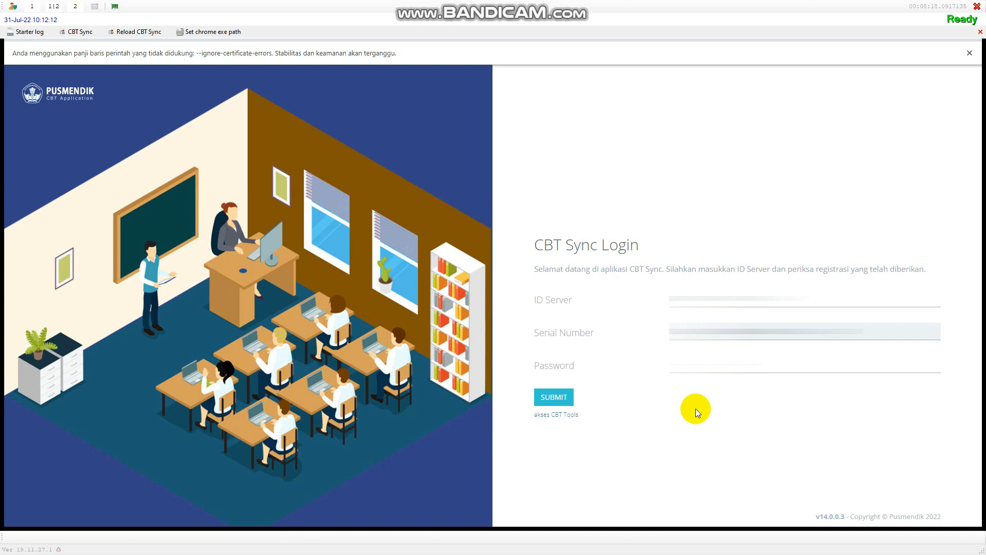
{"action": "left_click", "coordinate": [554, 394]}
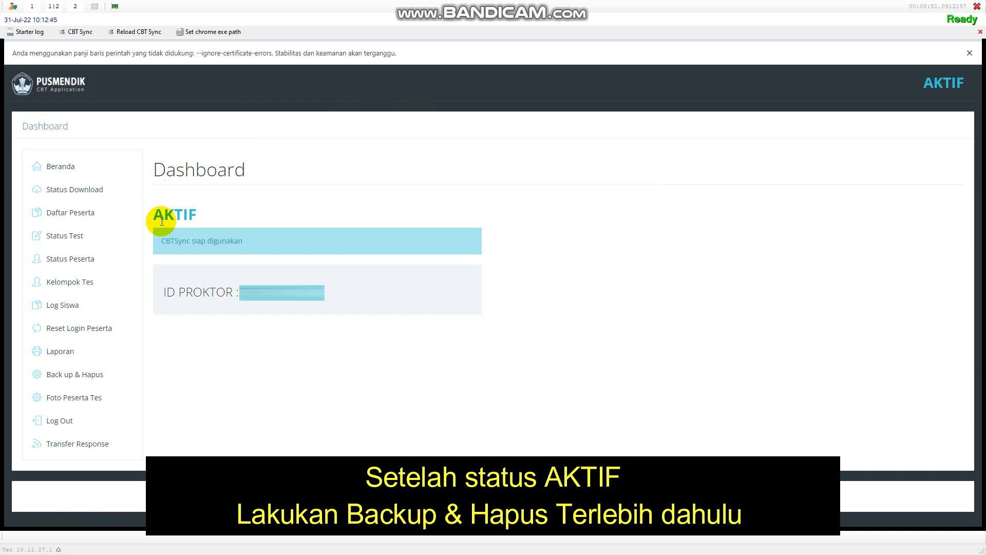
Step: Back up the existing CBT Sync data and download the backup file
{"action": "left_click", "coordinate": [74, 377]}
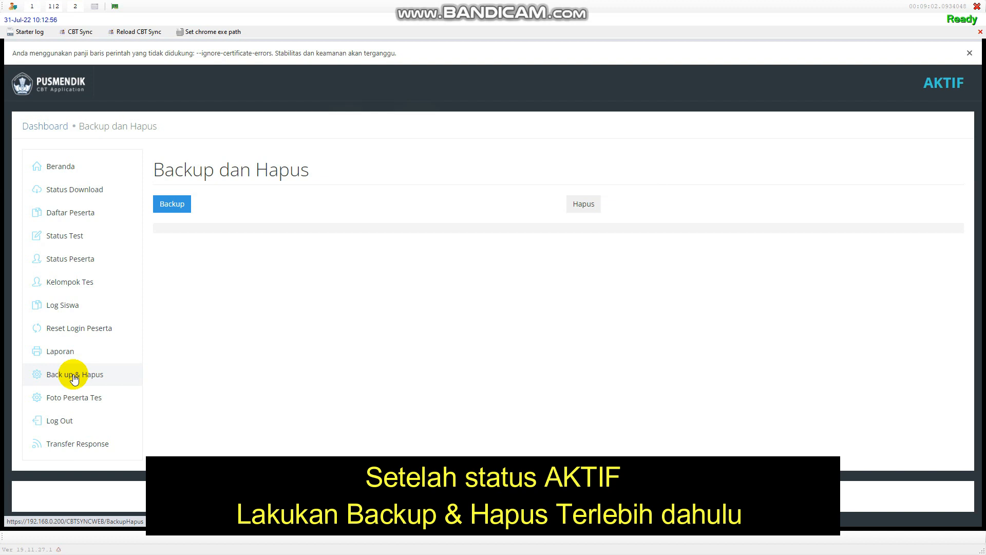
{"action": "left_click", "coordinate": [169, 204]}
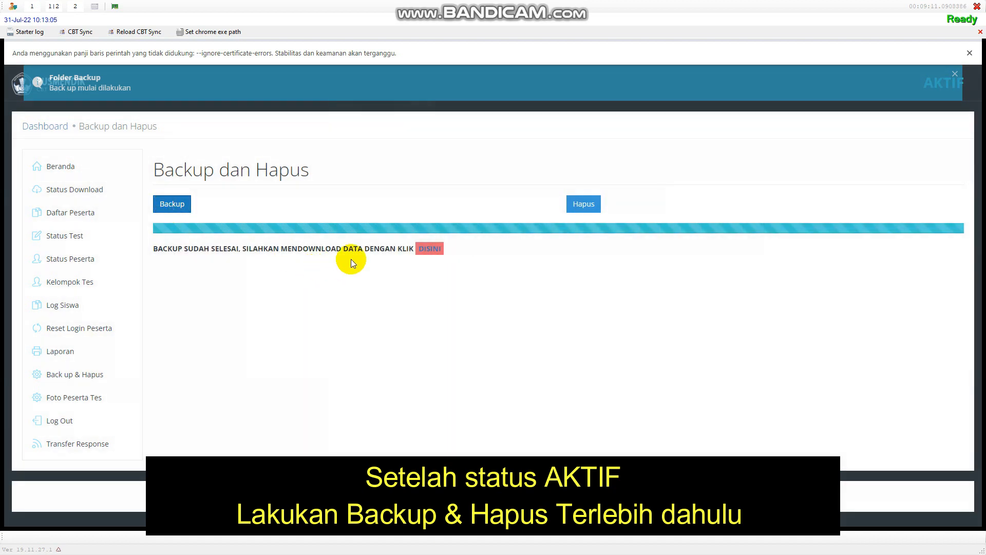
{"action": "left_click", "coordinate": [429, 250]}
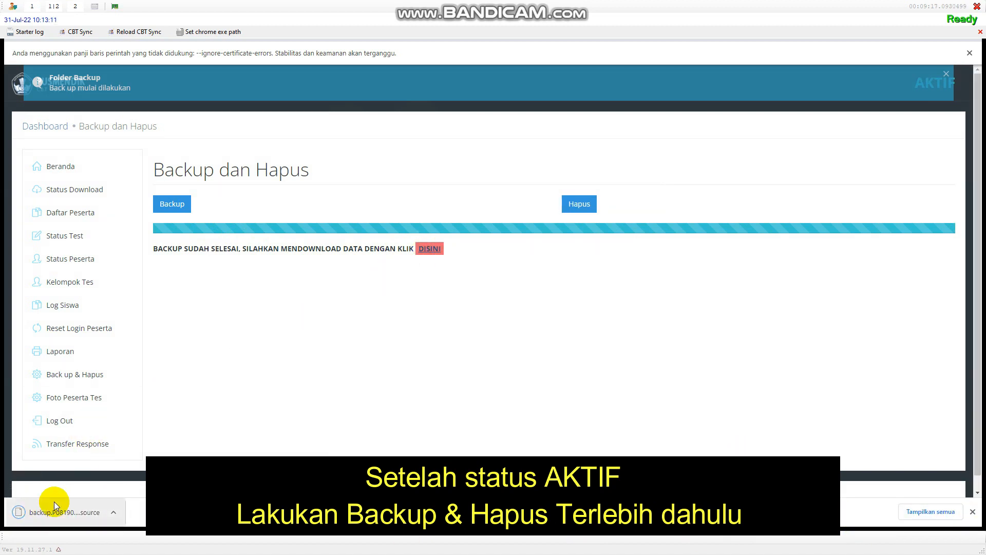
Step: Delete all existing data after ticking the confirmation, then go to Status Download
{"action": "left_click", "coordinate": [580, 203]}
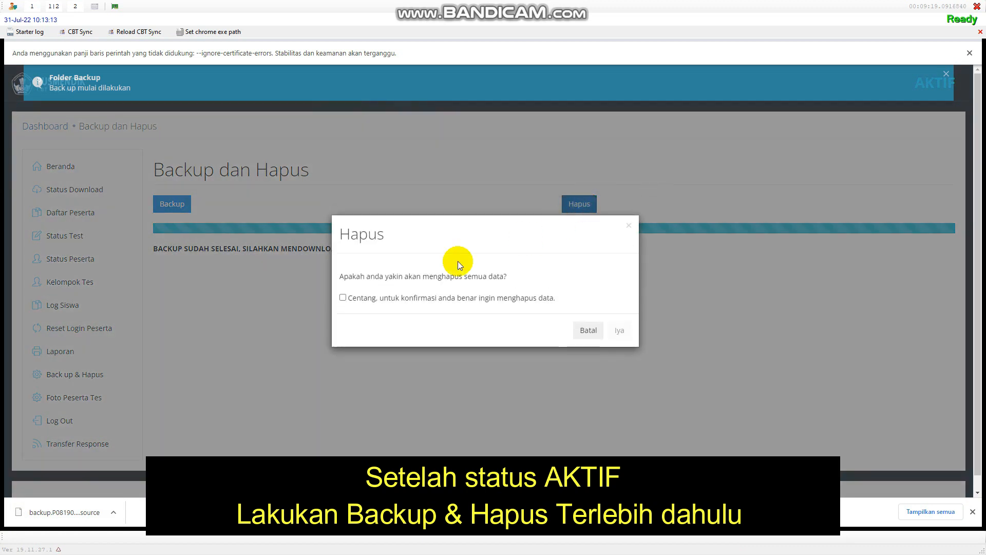
{"action": "left_click", "coordinate": [342, 298]}
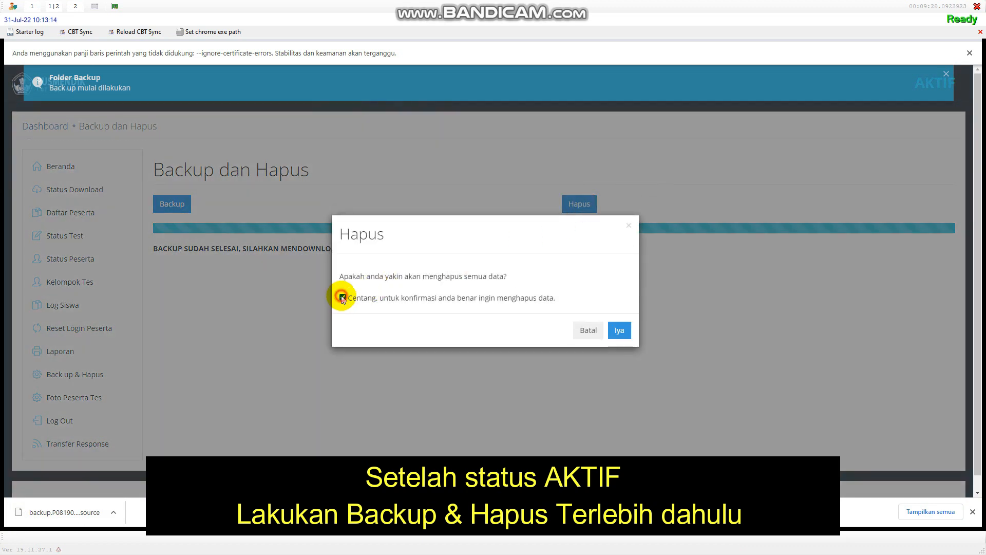
{"action": "left_click", "coordinate": [620, 331]}
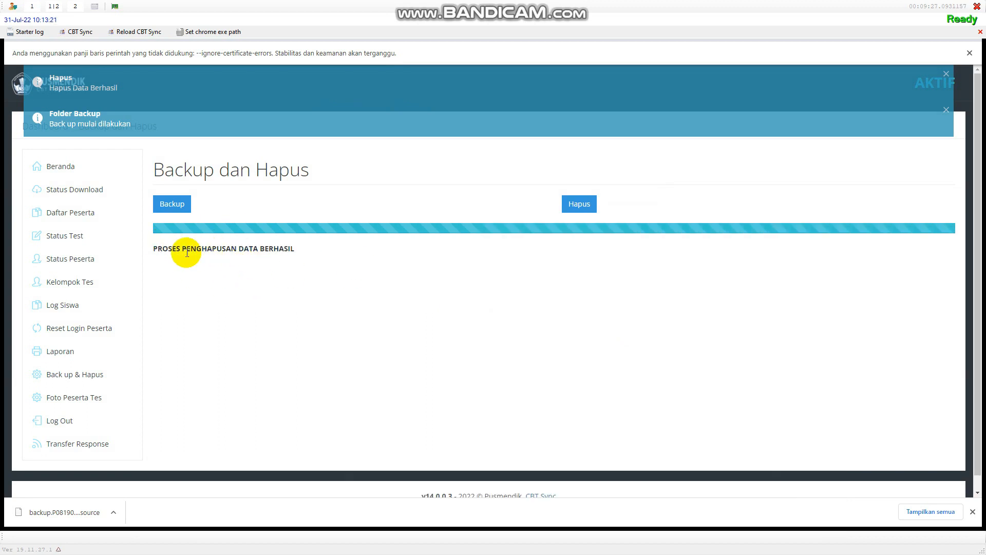
{"action": "left_click", "coordinate": [66, 191]}
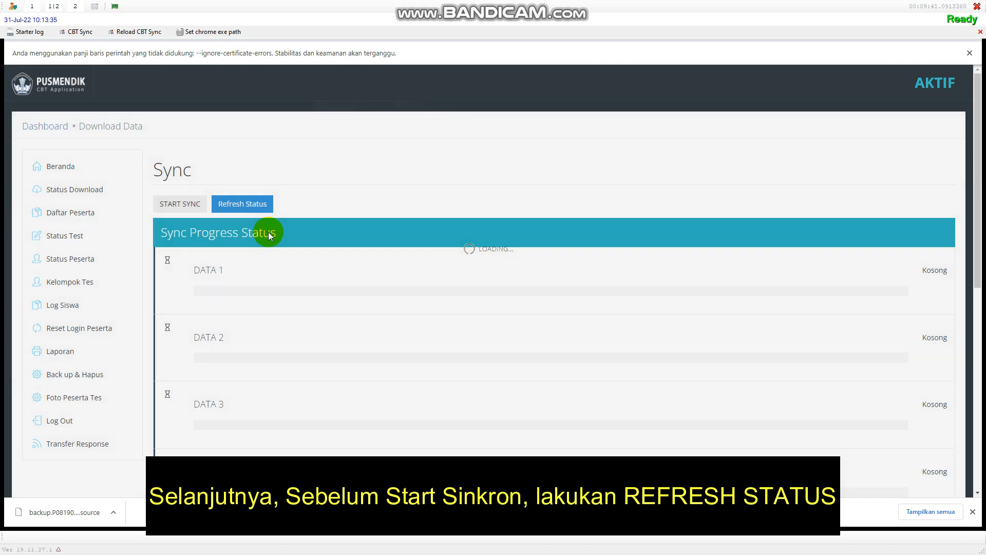
Step: Refresh the server's data counts, close the status summary, and start syncing from DATA 1
{"action": "scroll", "coordinate": [536, 307], "scroll_direction": "down", "scroll_amount": 3}
{"action": "scroll", "coordinate": [536, 307], "scroll_direction": "up", "scroll_amount": 3}
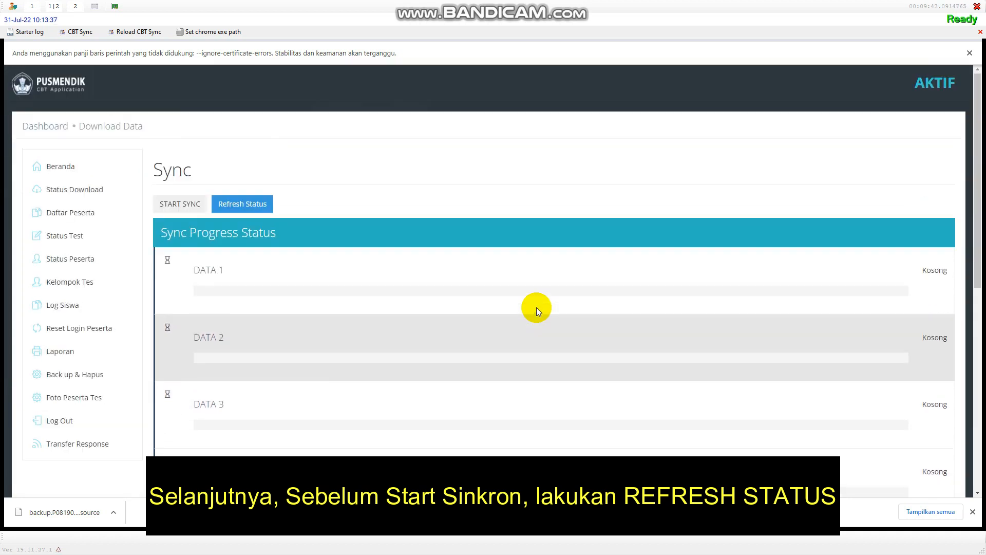
{"action": "left_click", "coordinate": [236, 204]}
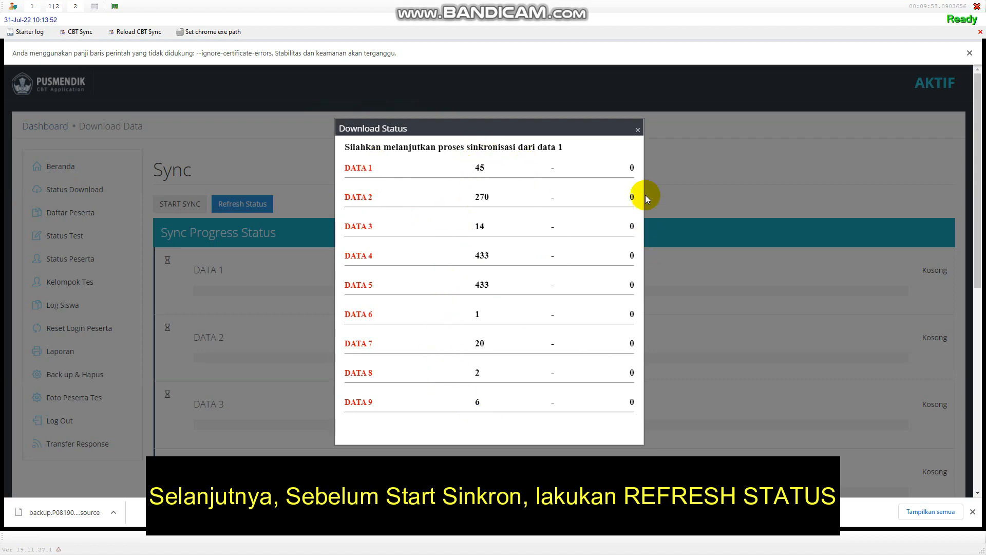
{"action": "left_click", "coordinate": [637, 129]}
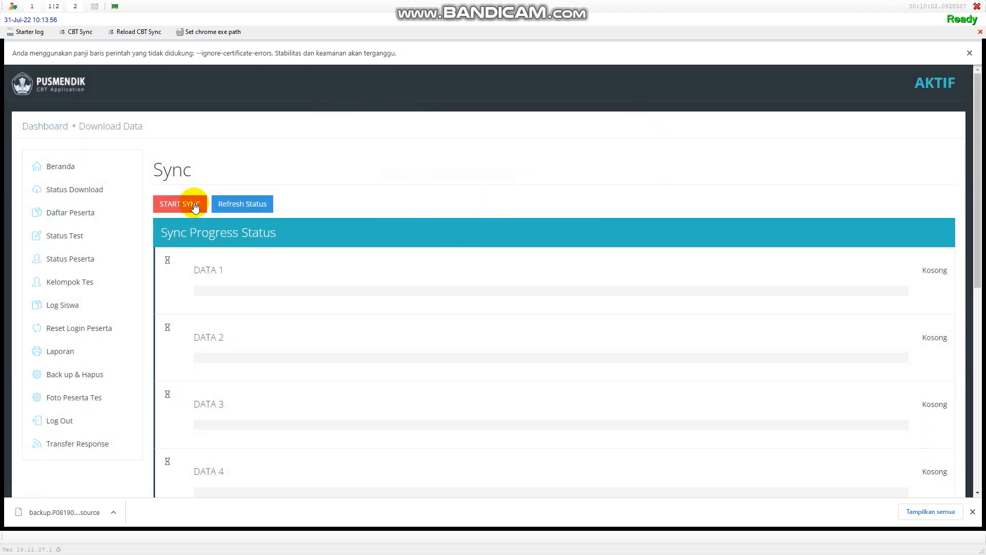
{"action": "left_click", "coordinate": [185, 208]}
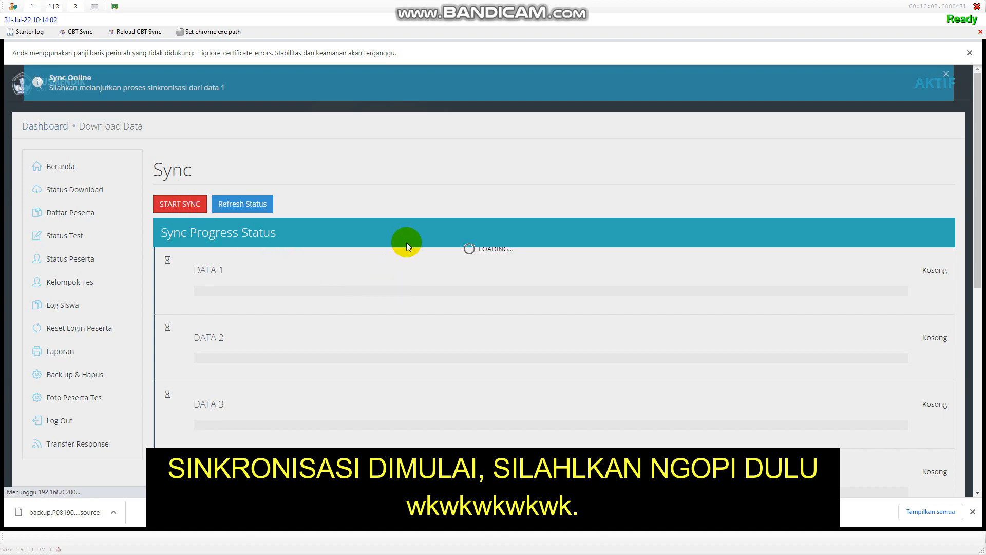
{"action": "scroll", "coordinate": [440, 282], "scroll_direction": "down", "scroll_amount": 1}
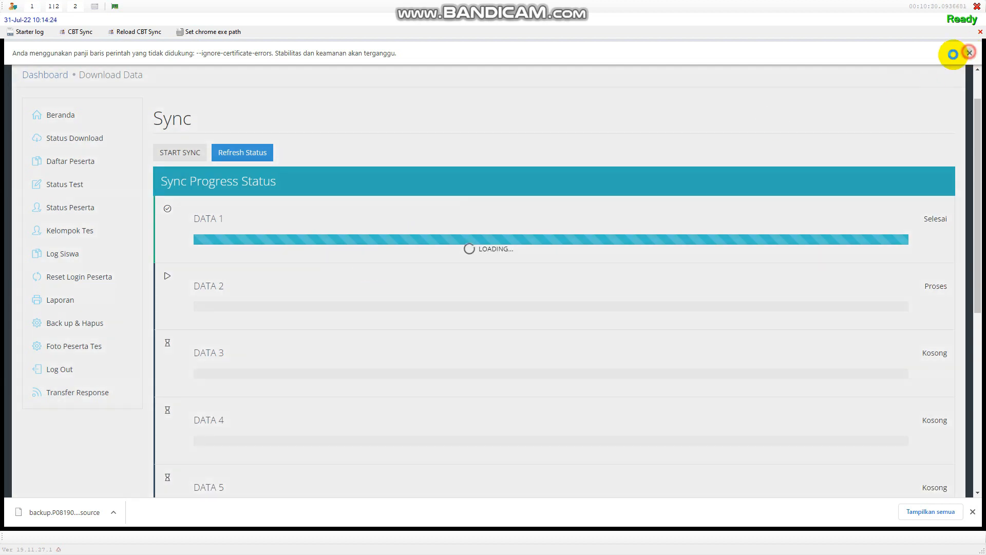
Step: Dismiss the browser warning and downloads bar, then monitor sync progress through DATA 7
{"action": "left_click", "coordinate": [969, 53]}
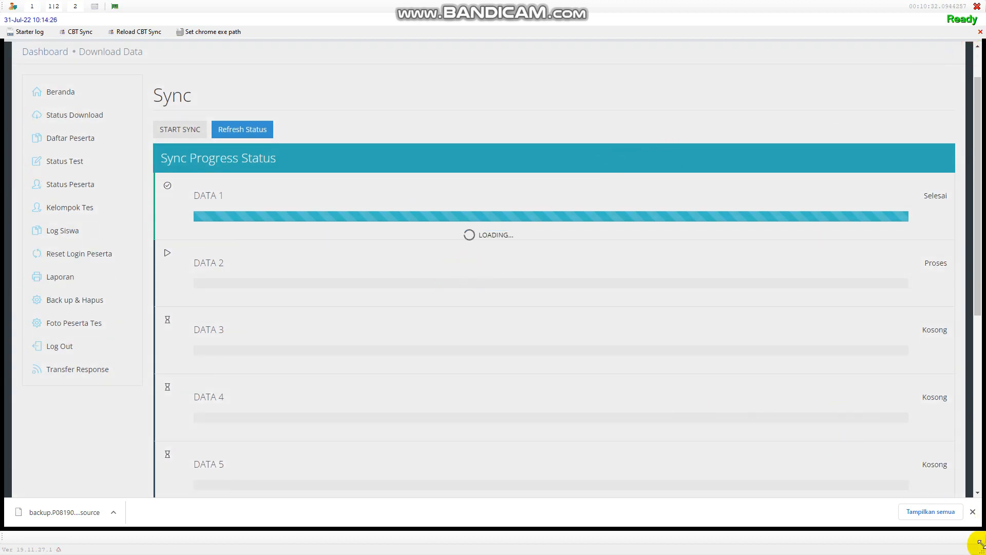
{"action": "left_click", "coordinate": [973, 512]}
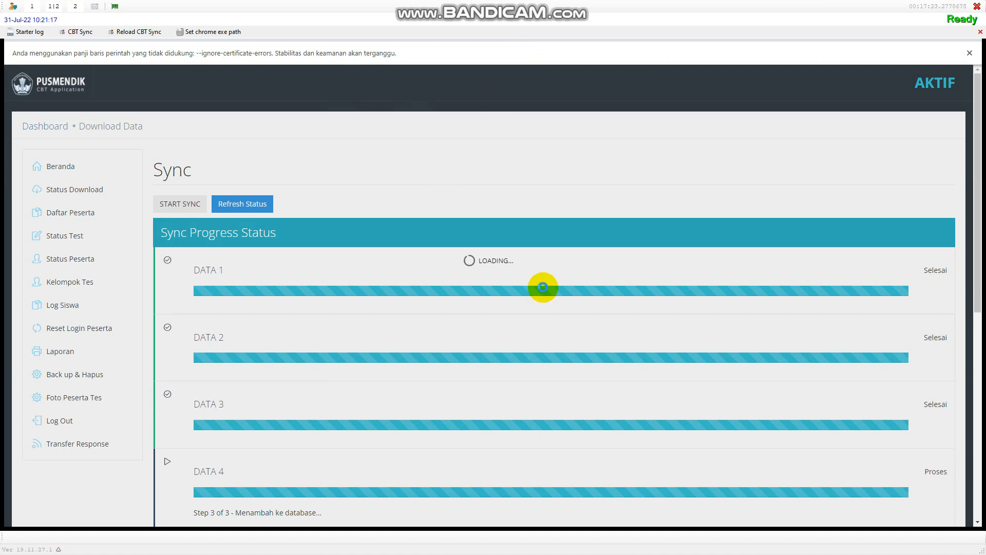
{"action": "scroll", "coordinate": [537, 287], "scroll_direction": "down", "scroll_amount": 3}
{"action": "scroll", "coordinate": [535, 288], "scroll_direction": "down", "scroll_amount": 4}
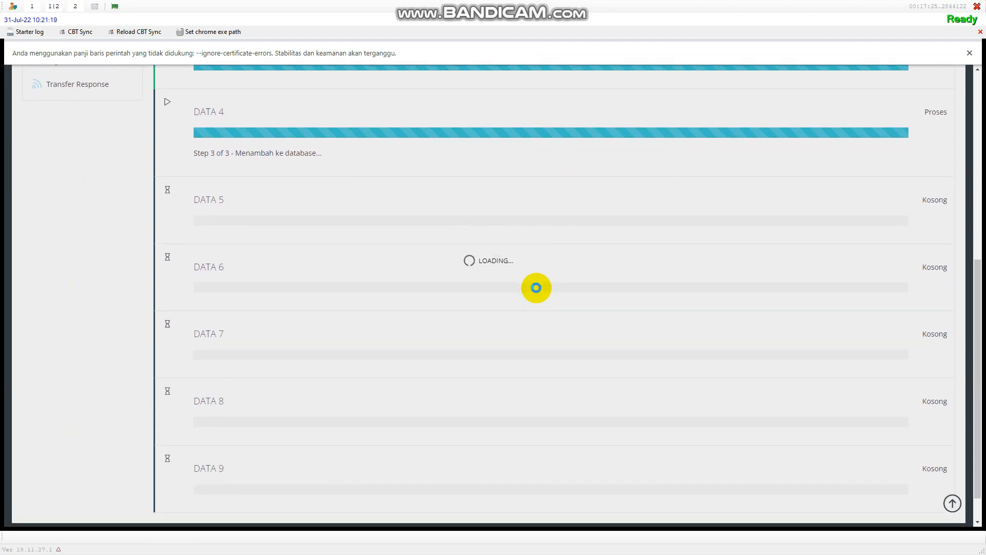
{"action": "scroll", "coordinate": [536, 288], "scroll_direction": "down", "scroll_amount": 1}
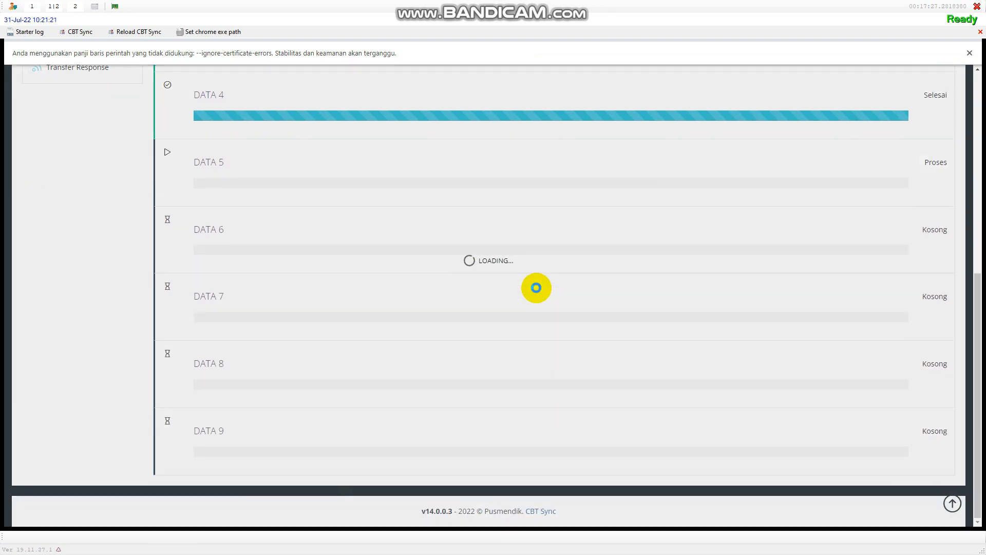
{"action": "scroll", "coordinate": [536, 287], "scroll_direction": "up", "scroll_amount": 1}
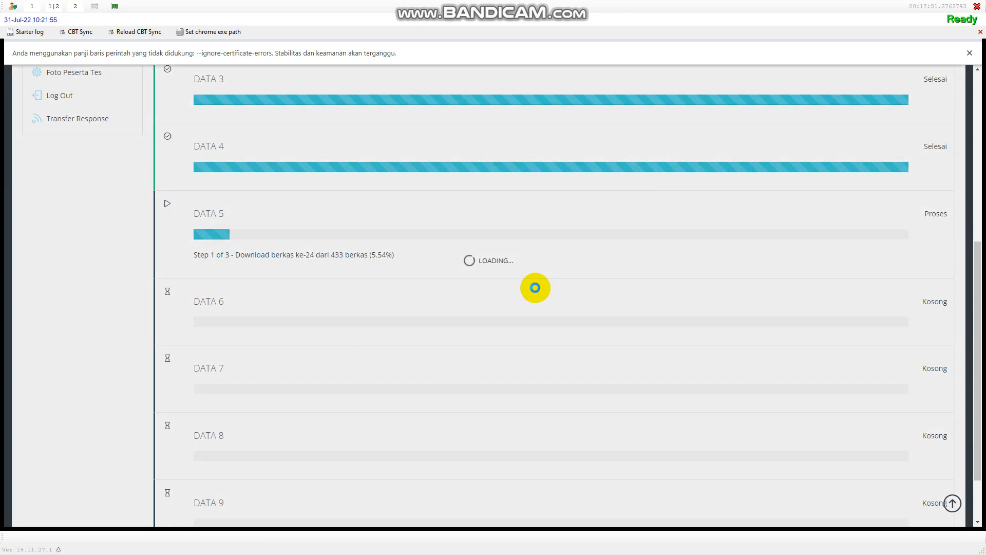
{"action": "mouse_move", "coordinate": [408, 6]}
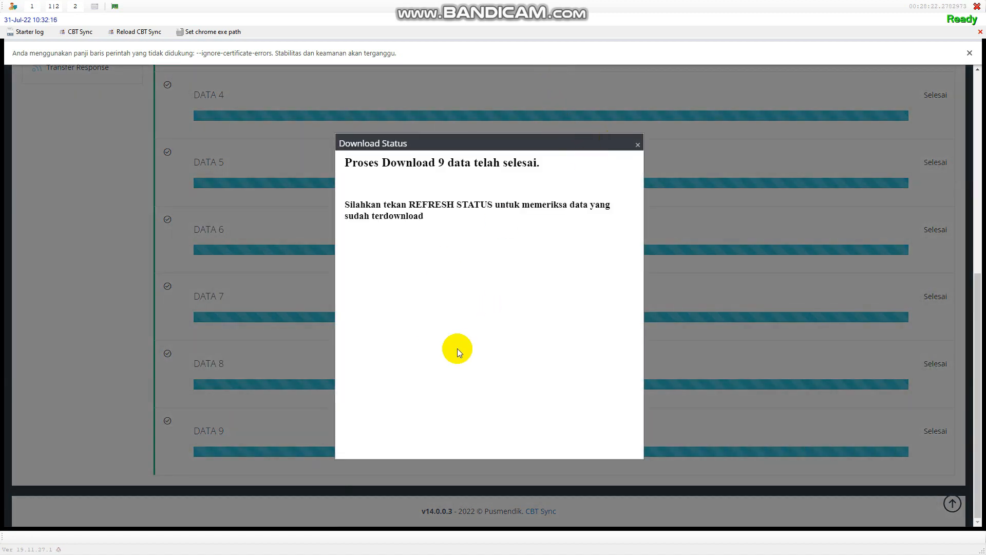
Step: Close the 'Proses Download 9 data telah selesai' notice and return to the top of the Sync page
{"action": "left_click", "coordinate": [638, 145]}
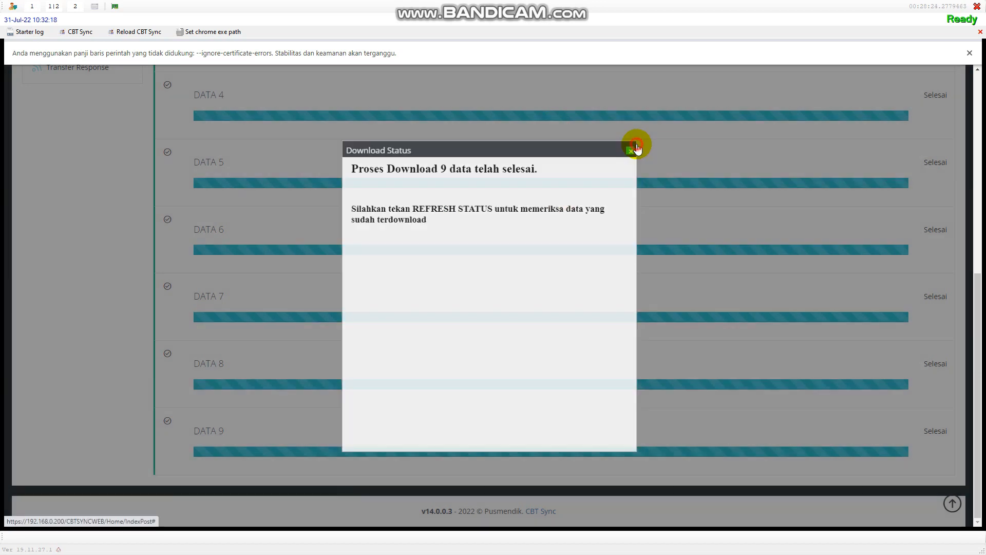
{"action": "scroll", "coordinate": [501, 238], "scroll_direction": "up", "scroll_amount": 7}
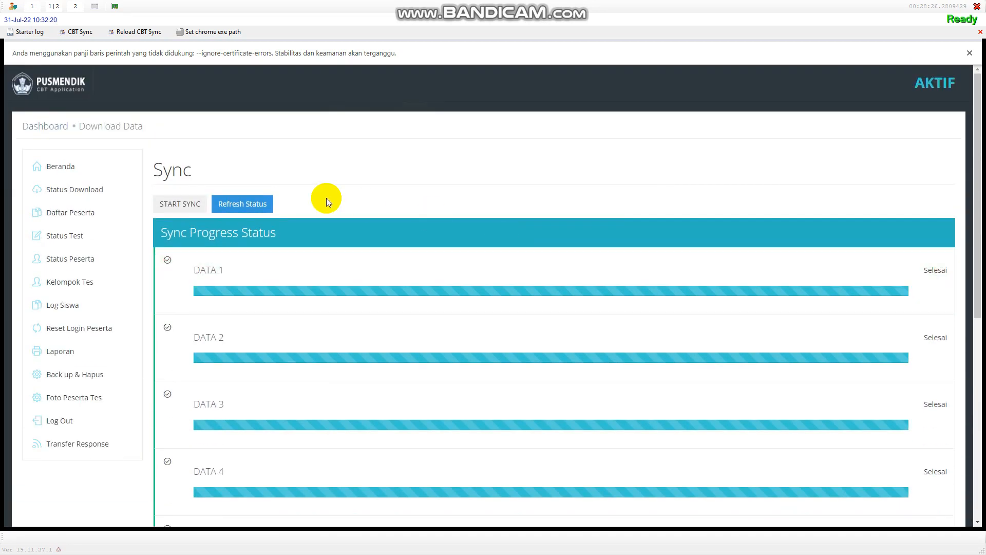
{"action": "left_click", "coordinate": [252, 206]}
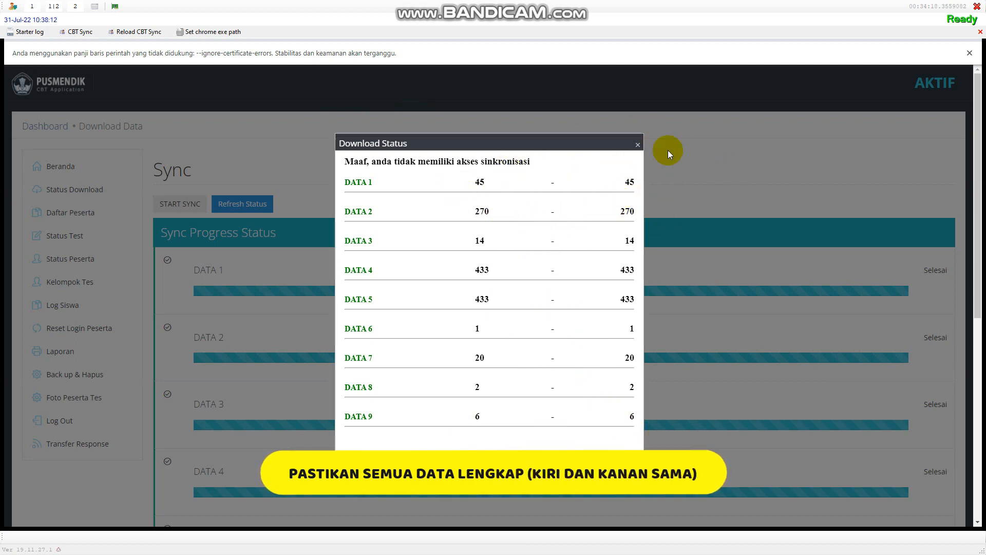
{"action": "left_click", "coordinate": [640, 145]}
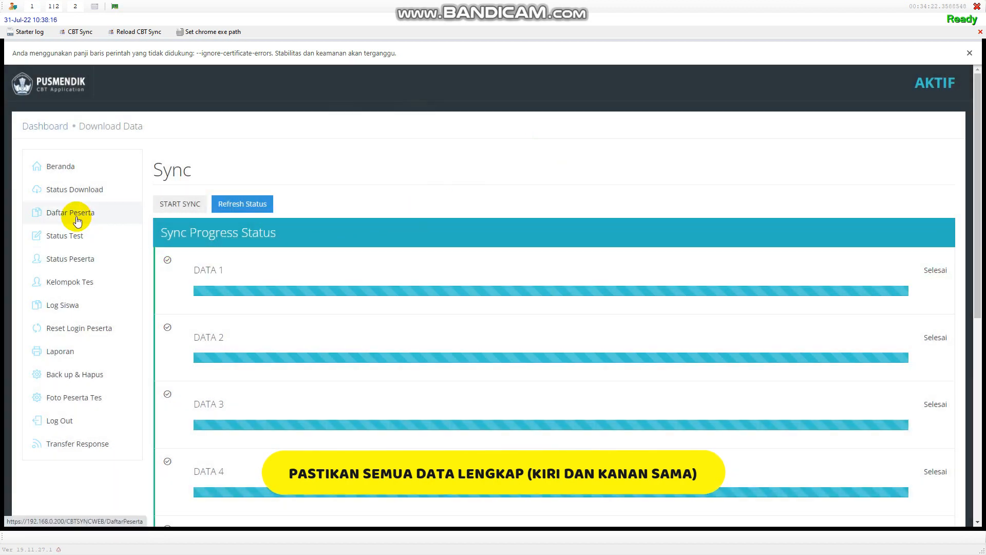
Step: Open Daftar Peserta and confirm the footer shows 1 - 30 of 45 participants
{"action": "left_click", "coordinate": [76, 219]}
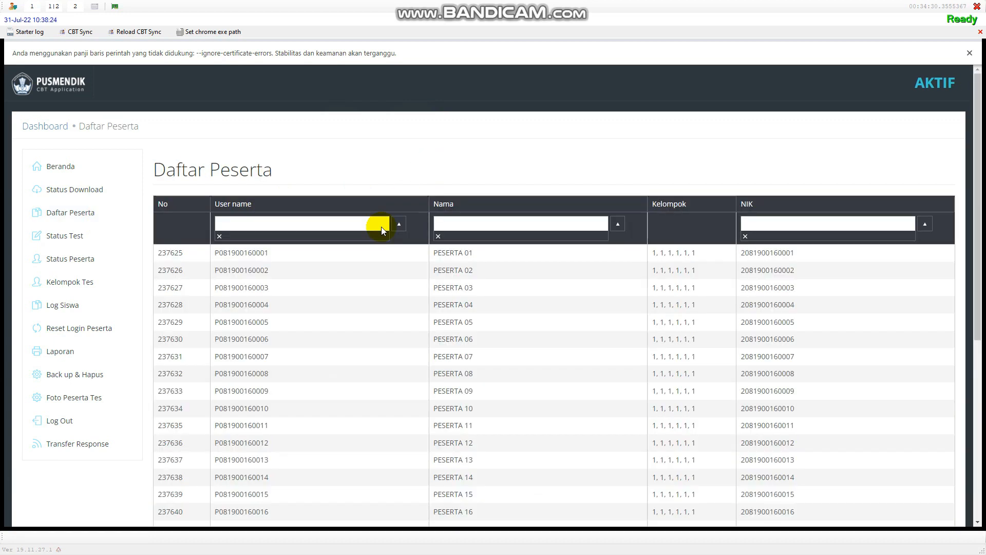
{"action": "scroll", "coordinate": [559, 340], "scroll_direction": "down", "scroll_amount": 3}
{"action": "scroll", "coordinate": [559, 340], "scroll_direction": "down", "scroll_amount": 3}
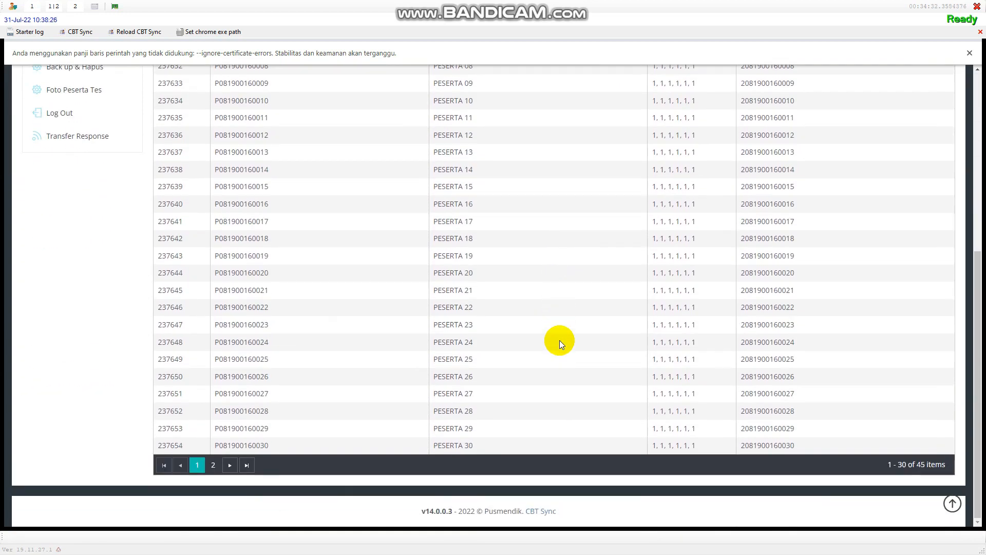
{"action": "scroll", "coordinate": [513, 366], "scroll_direction": "up", "scroll_amount": 5}
{"action": "scroll", "coordinate": [504, 369], "scroll_direction": "up", "scroll_amount": 1}
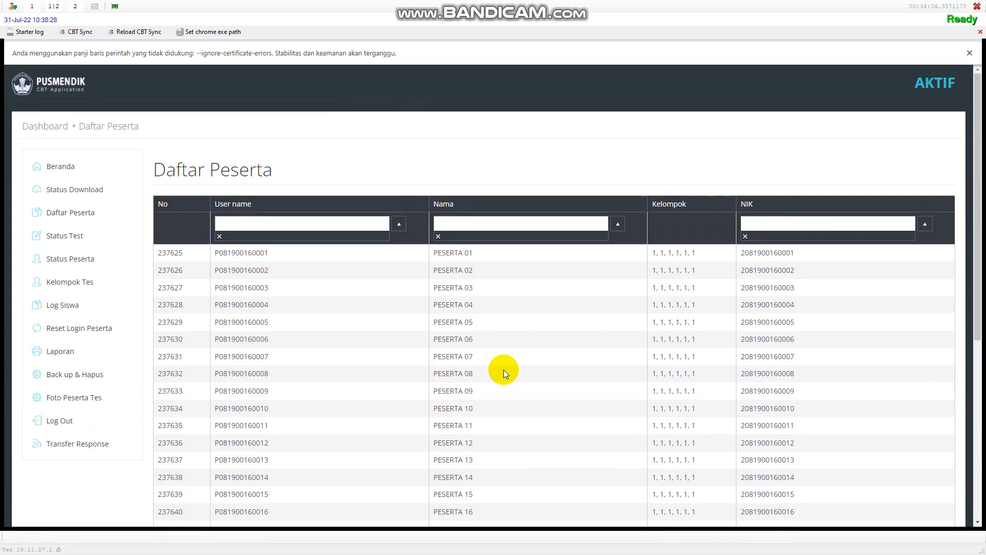
{"action": "scroll", "coordinate": [503, 369], "scroll_direction": "down", "scroll_amount": 5}
{"action": "scroll", "coordinate": [503, 369], "scroll_direction": "up", "scroll_amount": 5}
{"action": "scroll", "coordinate": [503, 368], "scroll_direction": "down", "scroll_amount": 1}
{"action": "scroll", "coordinate": [503, 369], "scroll_direction": "up", "scroll_amount": 1}
{"action": "scroll", "coordinate": [488, 383], "scroll_direction": "down", "scroll_amount": 1}
{"action": "scroll", "coordinate": [489, 383], "scroll_direction": "up", "scroll_amount": 1}
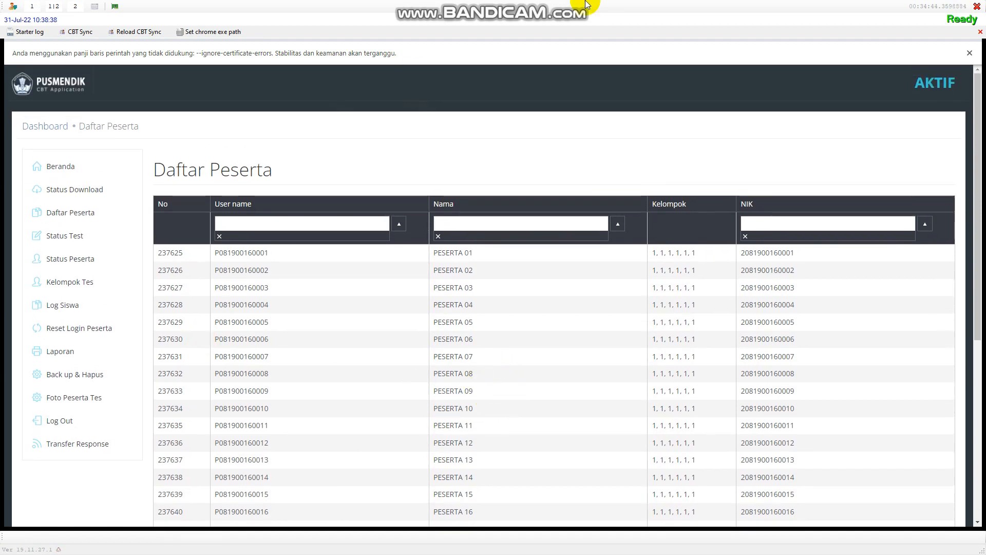